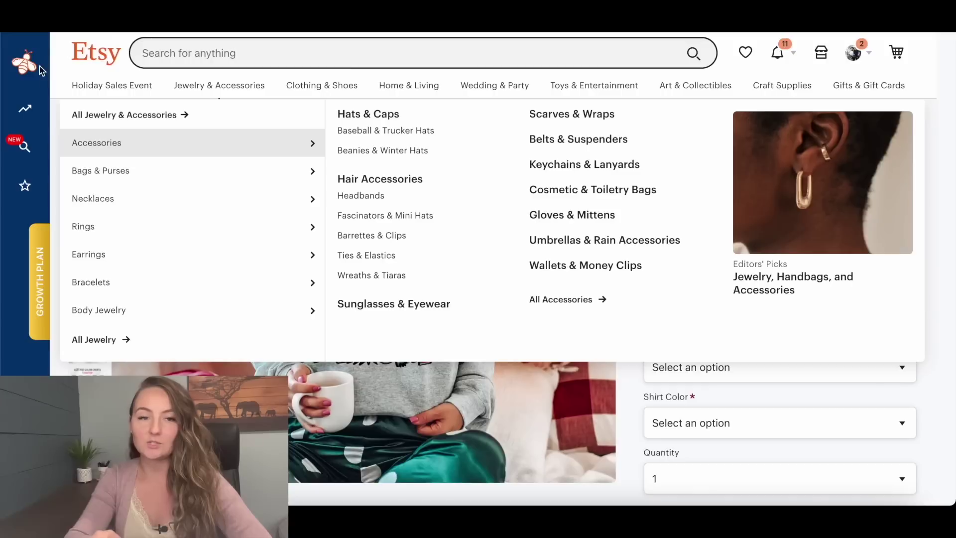
# Open EverBee's Product Analytics for the Merry and Bright Christmas sweatshirt listing.
pyautogui.moveTo(42, 74)
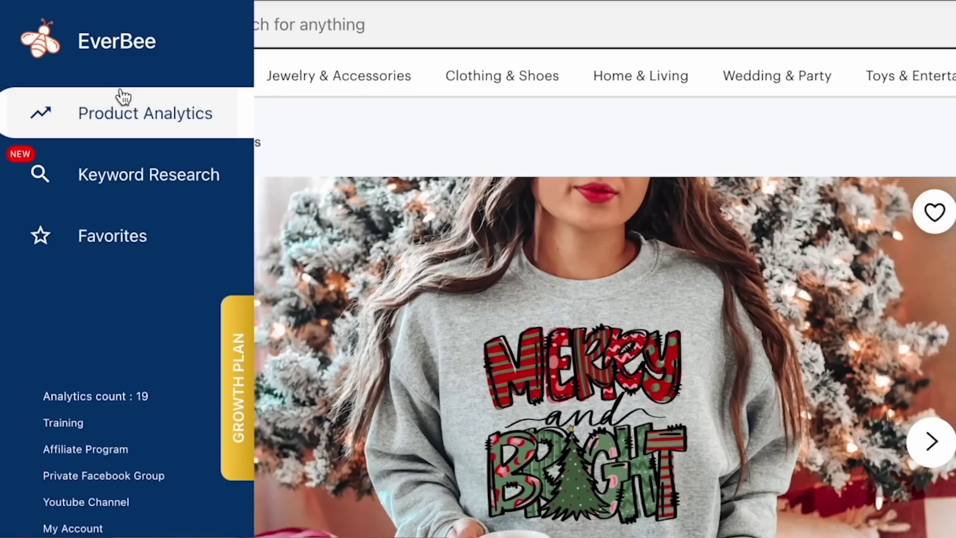
pyautogui.click(132, 118)
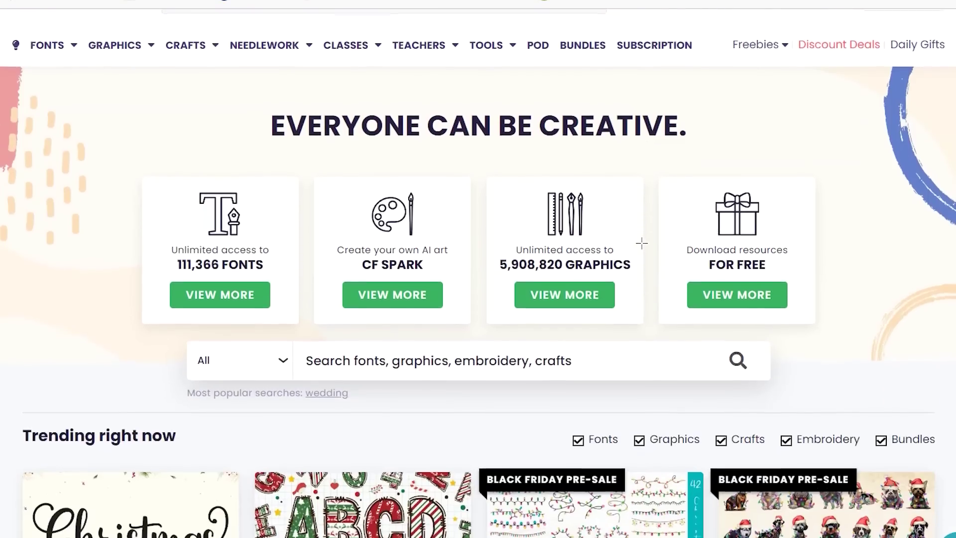
# Scroll down Creative Fabrica's Trending section to find the Christmas alphabet products.
pyautogui.scroll(-3, 642, 243)
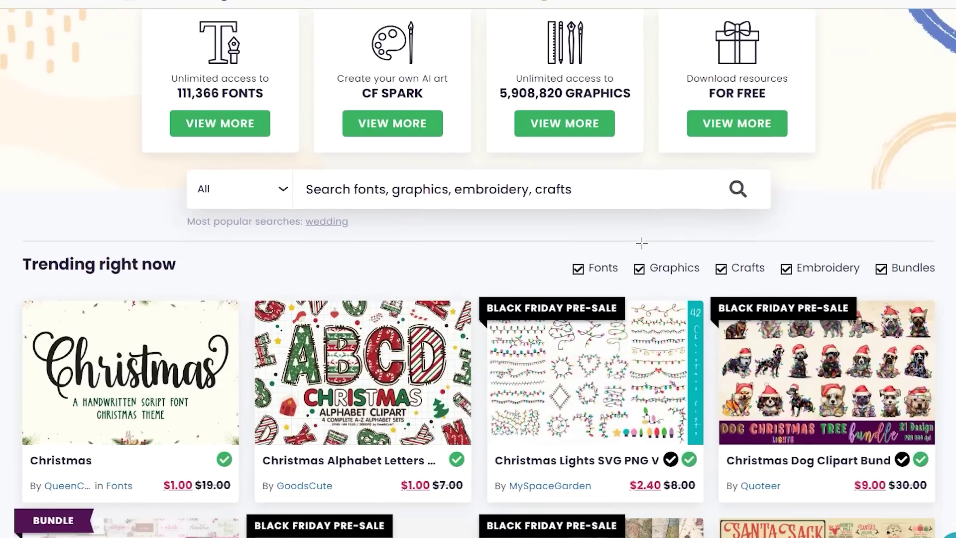
pyautogui.scroll(-5, 642, 243)
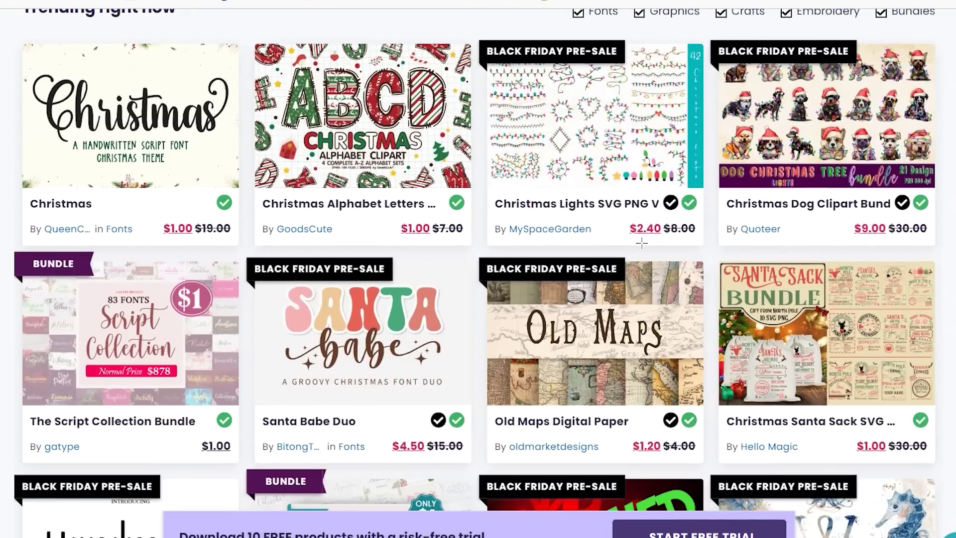
pyautogui.scroll(-5, 642, 243)
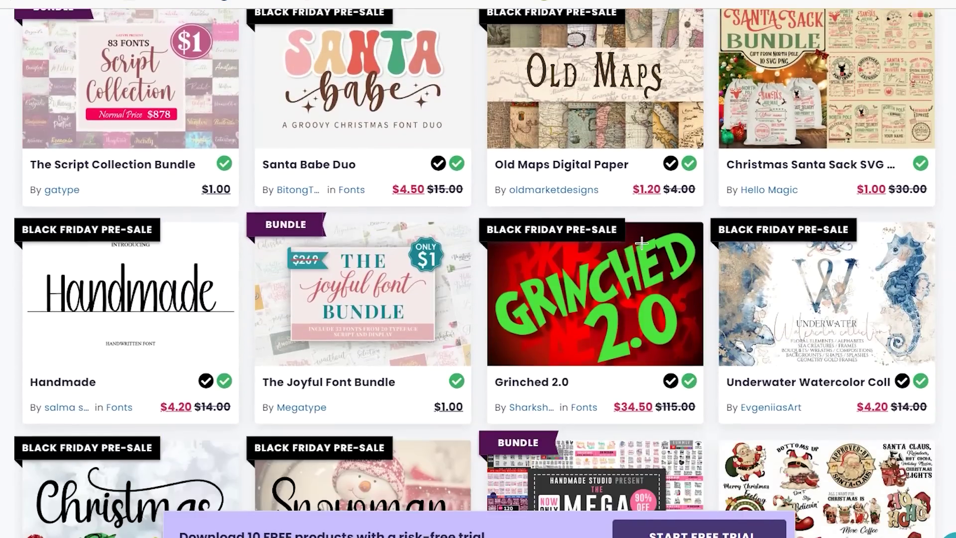
pyautogui.scroll(-5, 642, 243)
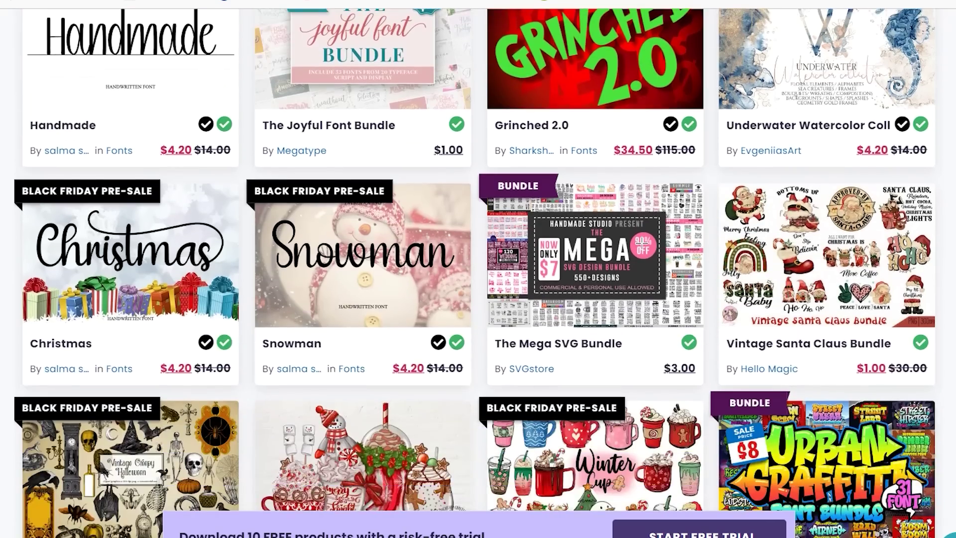
pyautogui.scroll(-6, 642, 243)
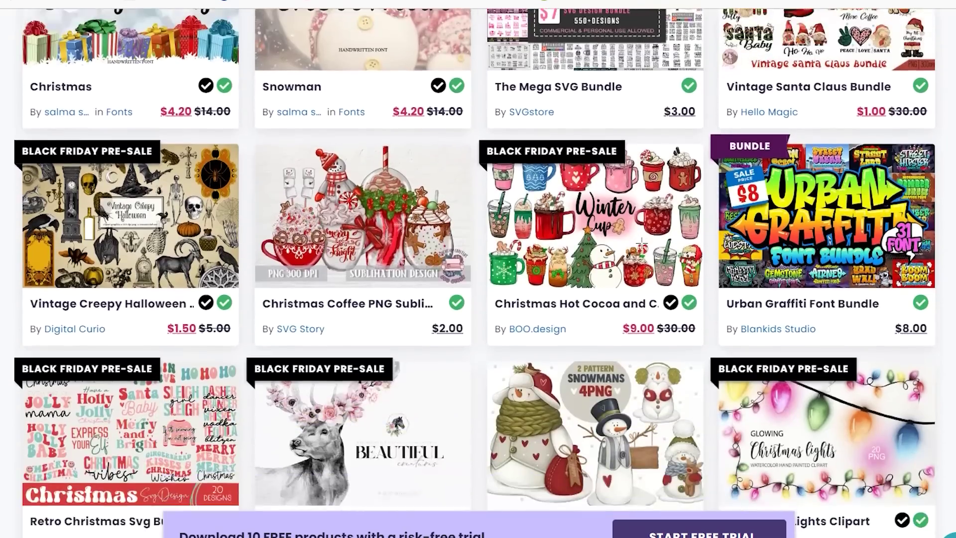
pyautogui.scroll(-5, 642, 243)
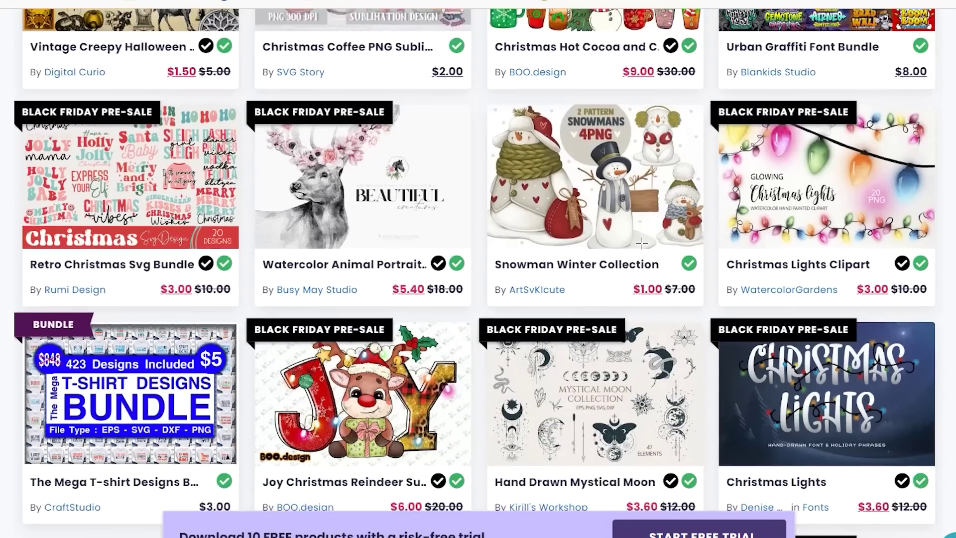
pyautogui.scroll(-6, 642, 244)
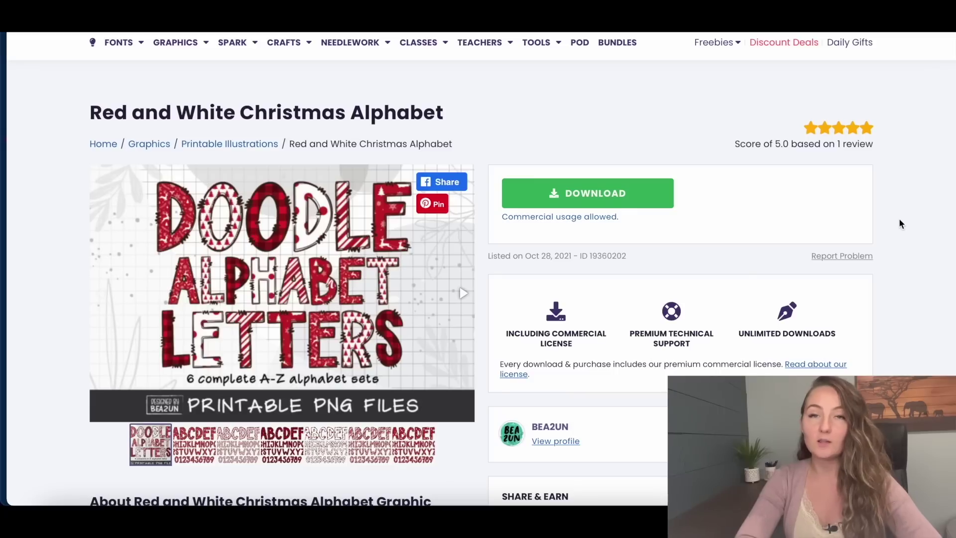
# Download the Christmas Alphabet Letters Sublimation clipart from its Creative Fabrica tab.
pyautogui.click(707, 30)
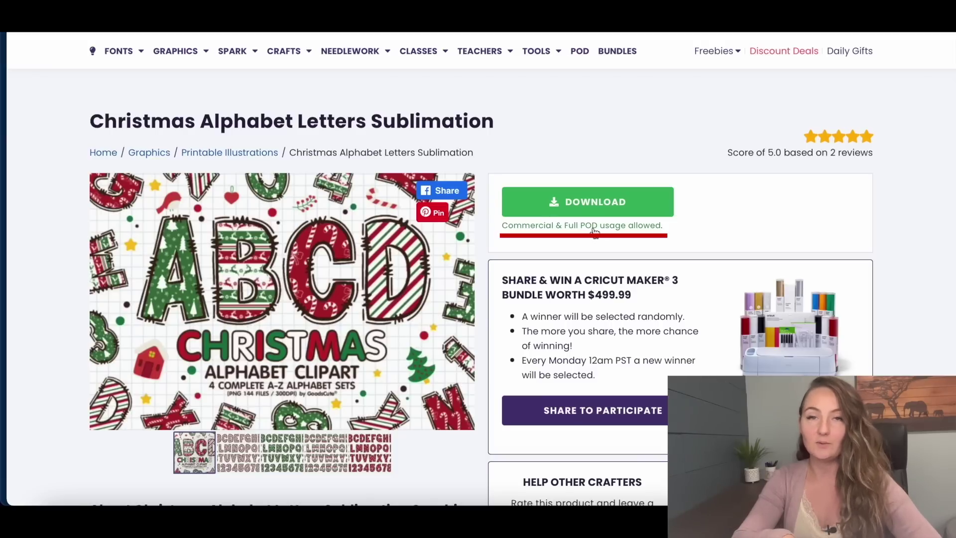
pyautogui.click(588, 202)
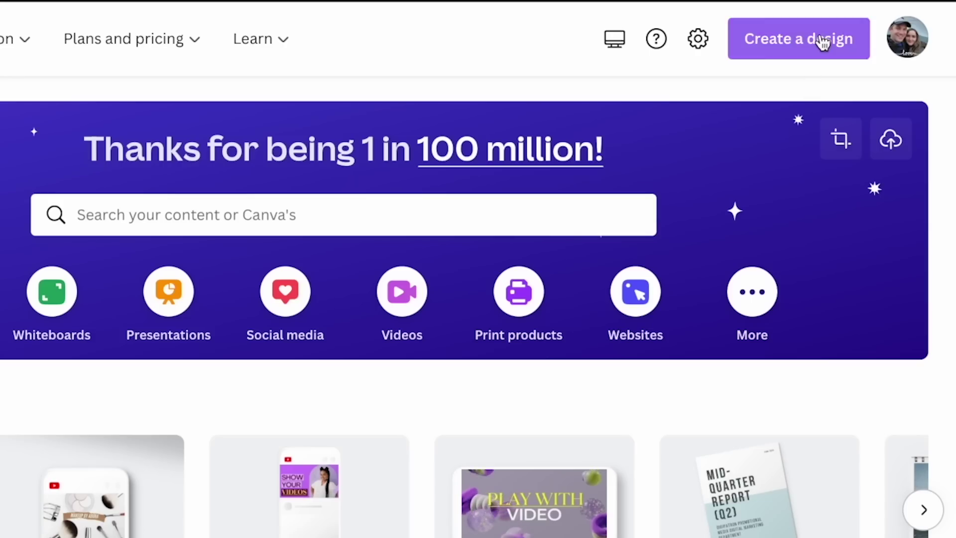
# Create a custom-size blank Canva design, 4500 px wide by 5400 px high.
pyautogui.click(823, 43)
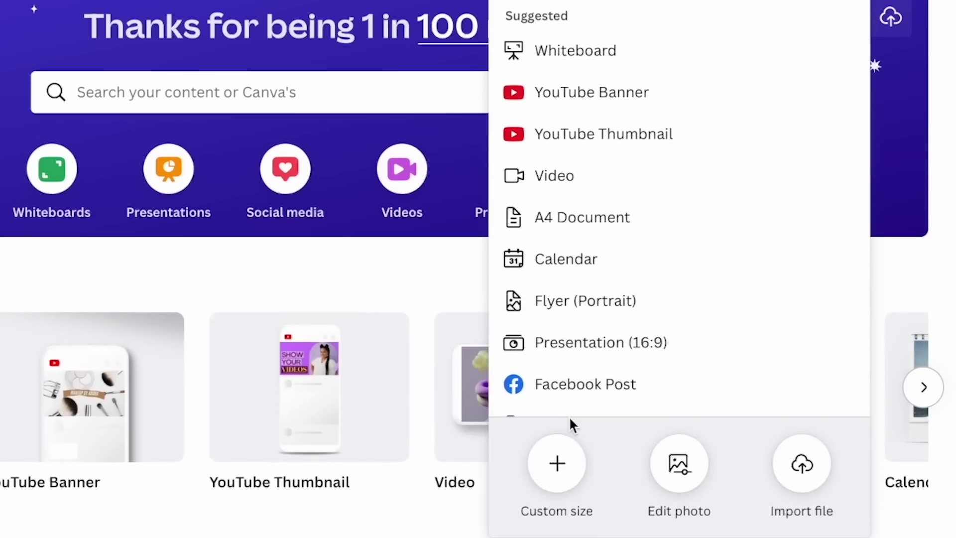
pyautogui.click(558, 478)
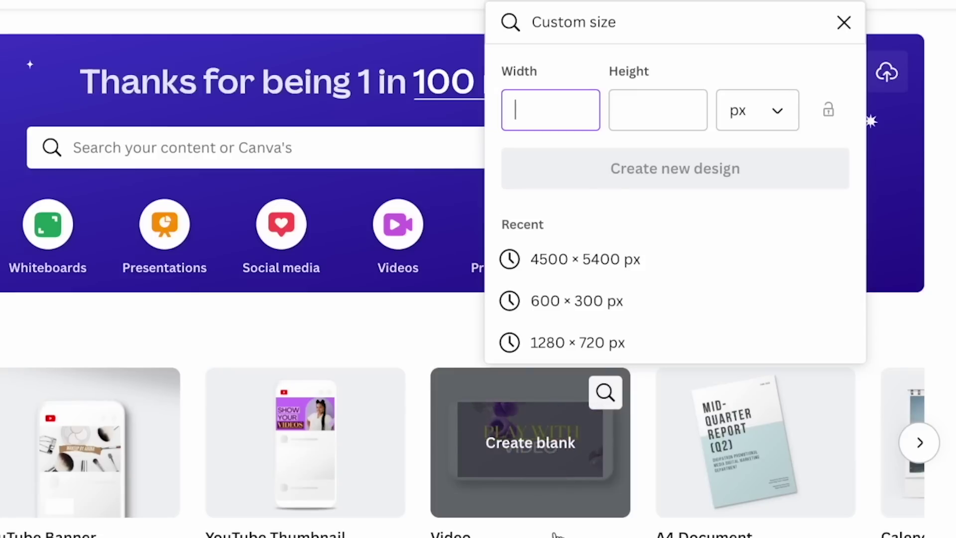
pyautogui.write('45')
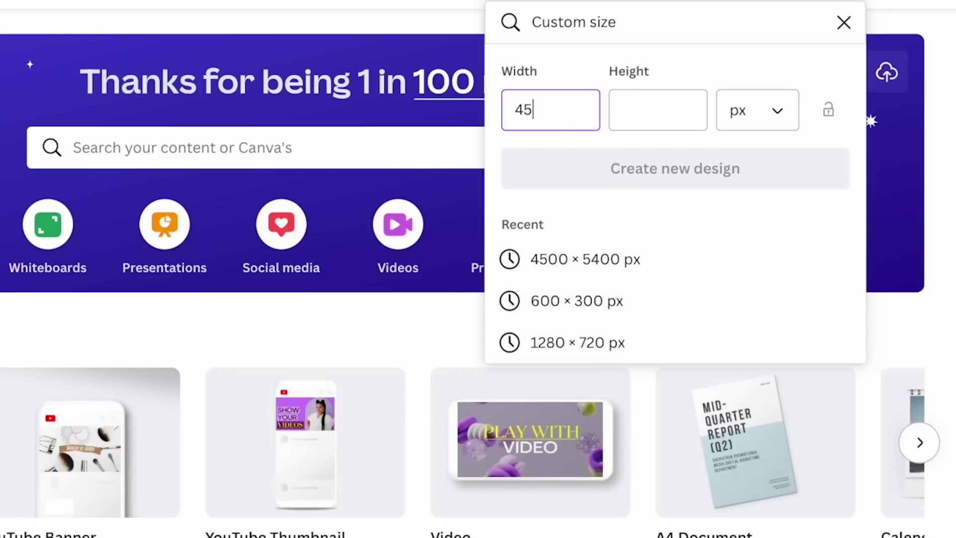
pyautogui.write('50')
pyautogui.press('BackSpace')
pyautogui.press('BackSpace')
pyautogui.write('00')
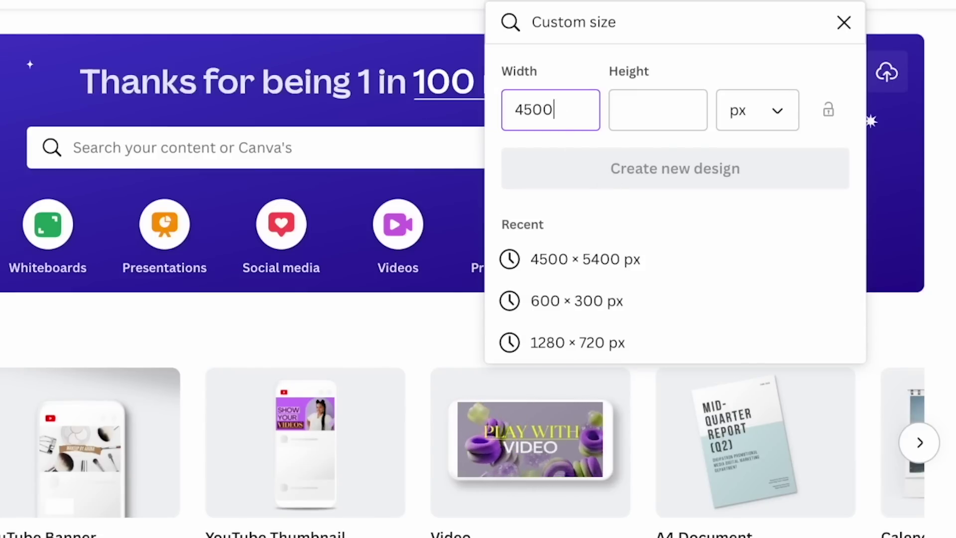
pyautogui.click(637, 109)
pyautogui.write('5400')
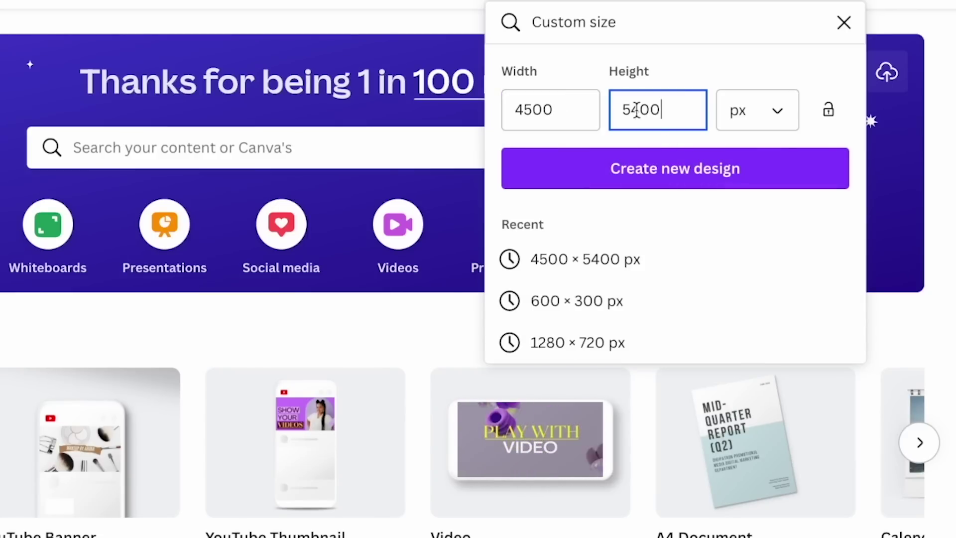
pyautogui.click(680, 171)
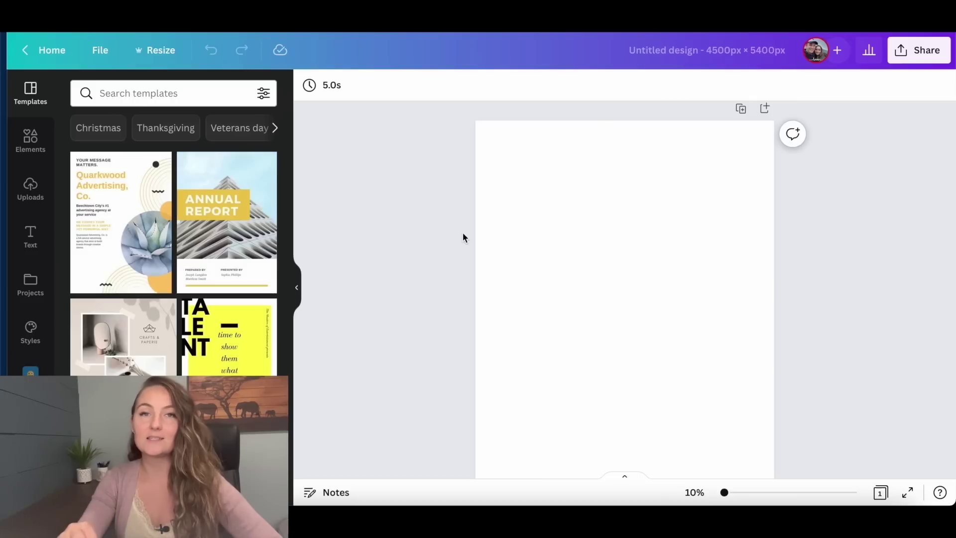
# Add a folder named 'Christmas Alphabet' under Projects > Folders and open it.
pyautogui.click(30, 288)
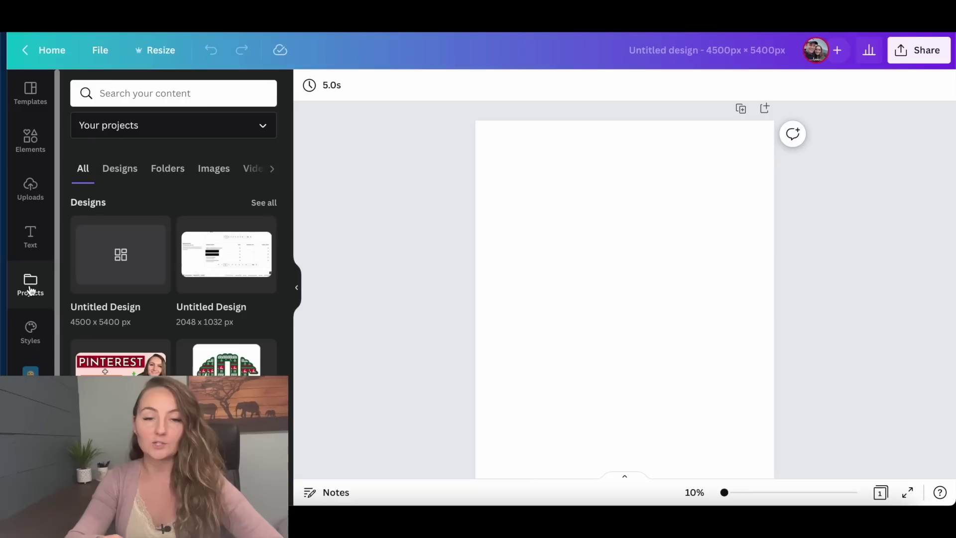
pyautogui.click(172, 169)
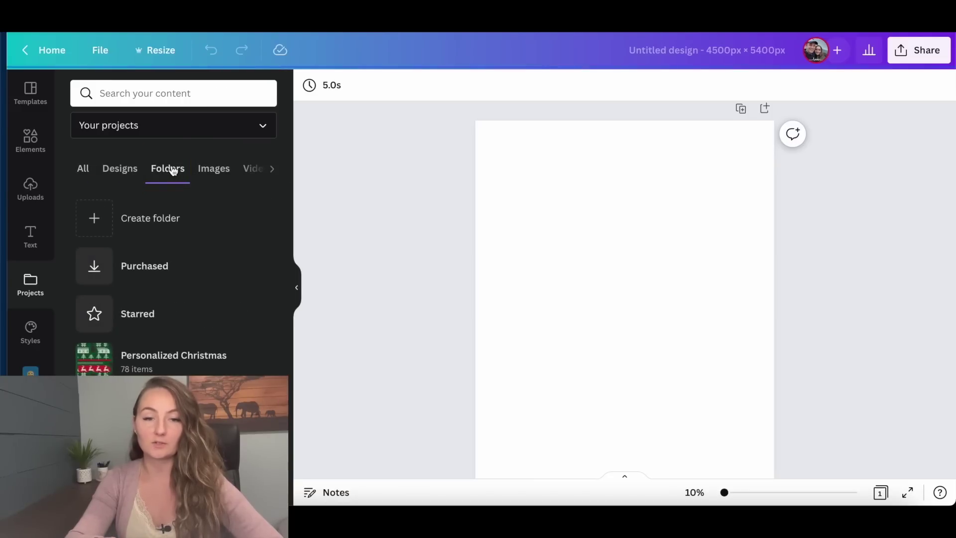
pyautogui.click(155, 224)
pyautogui.write('Christ')
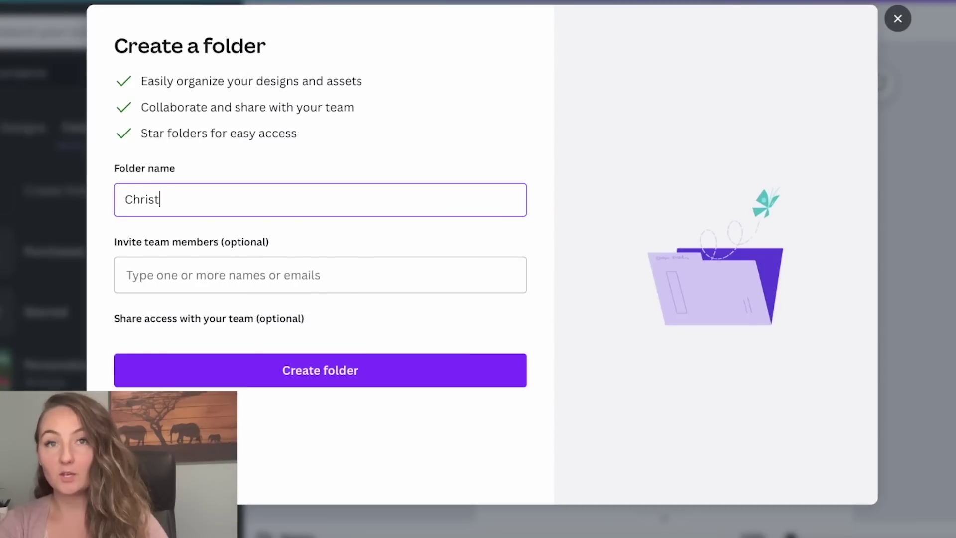
pyautogui.write('mas Alphabet')
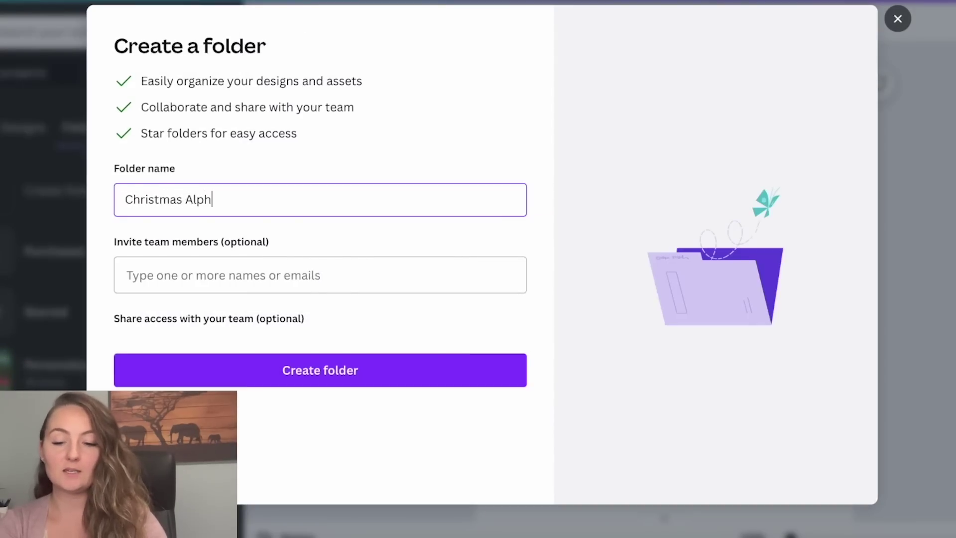
pyautogui.click(434, 380)
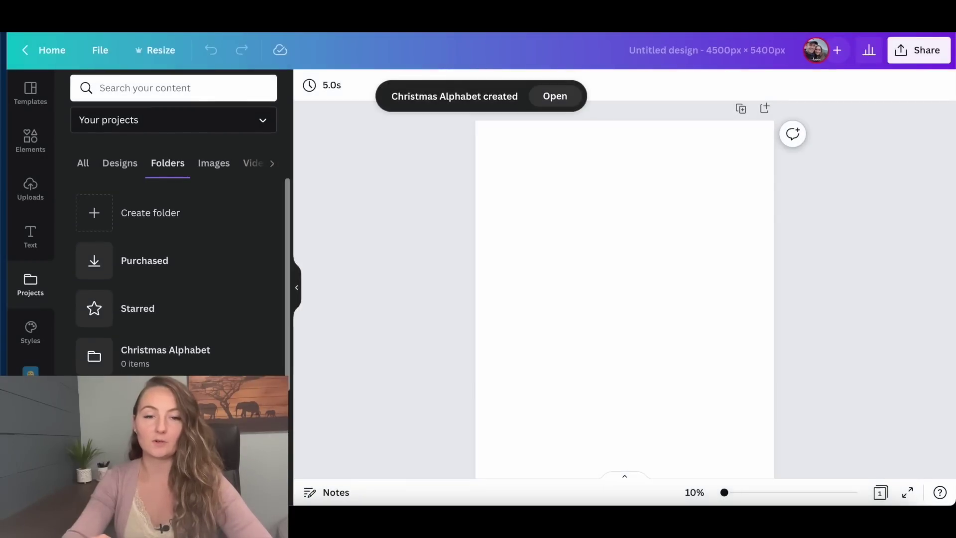
pyautogui.click(162, 362)
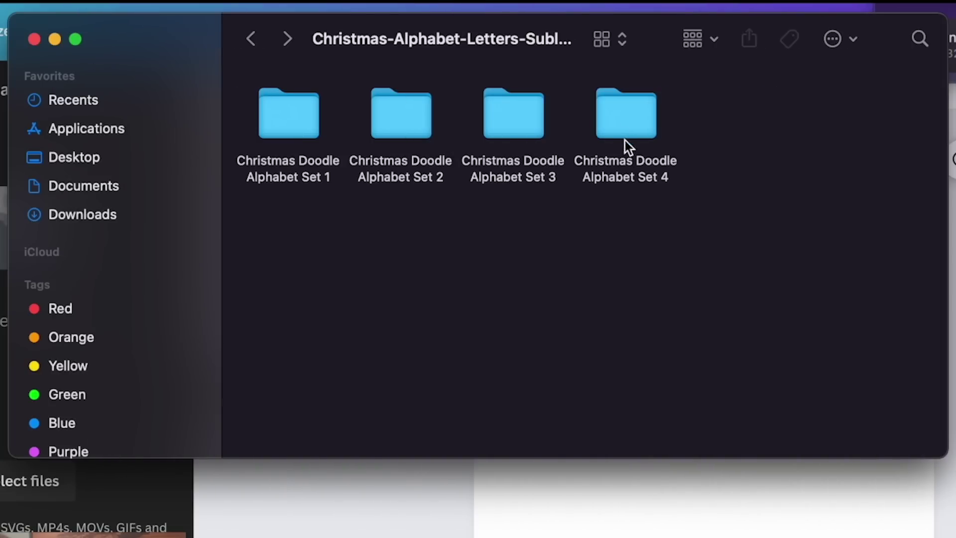
# Drag all Christmas Doodle Alphabet Set 1 PNGs from Finder into the Christmas Alphabet folder.
pyautogui.doubleClick(266, 145)
pyautogui.scroll(-5, 802, 286)
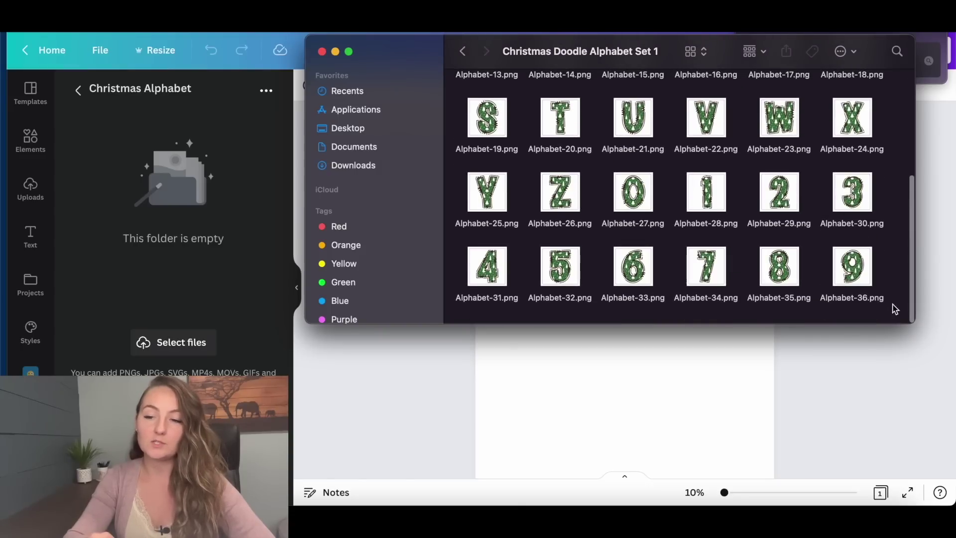
pyautogui.moveTo(894, 309); pyautogui.dragTo(457, 60)
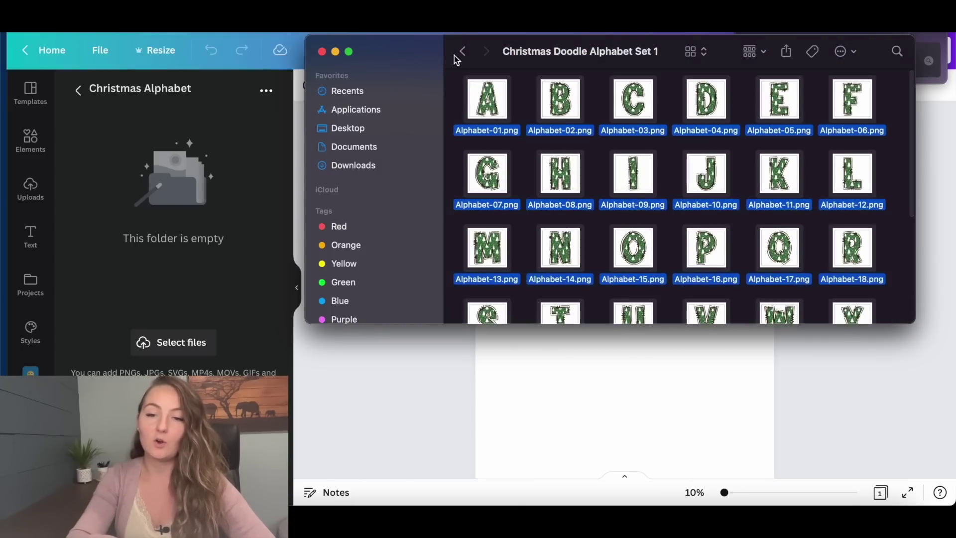
pyautogui.moveTo(337, 137); pyautogui.dragTo(130, 163)
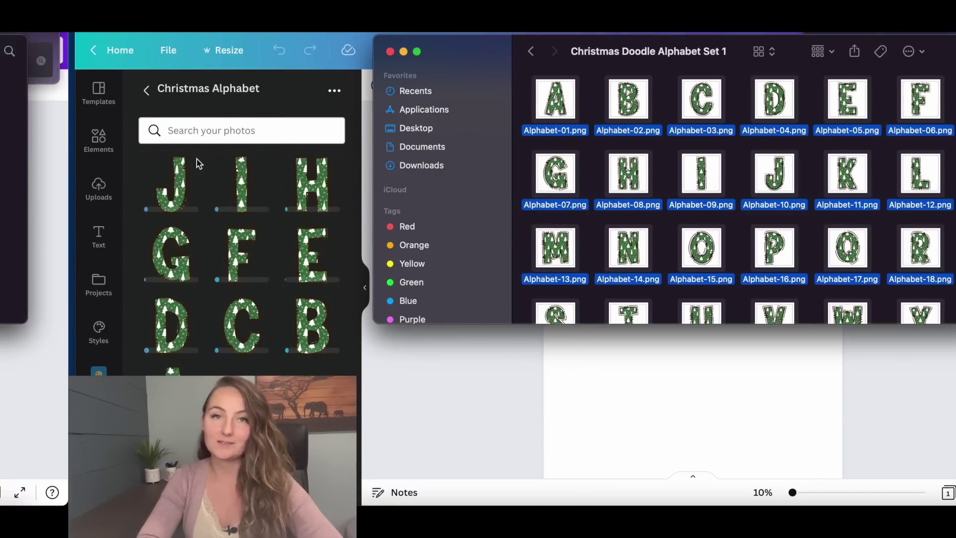
pyautogui.click(266, 90)
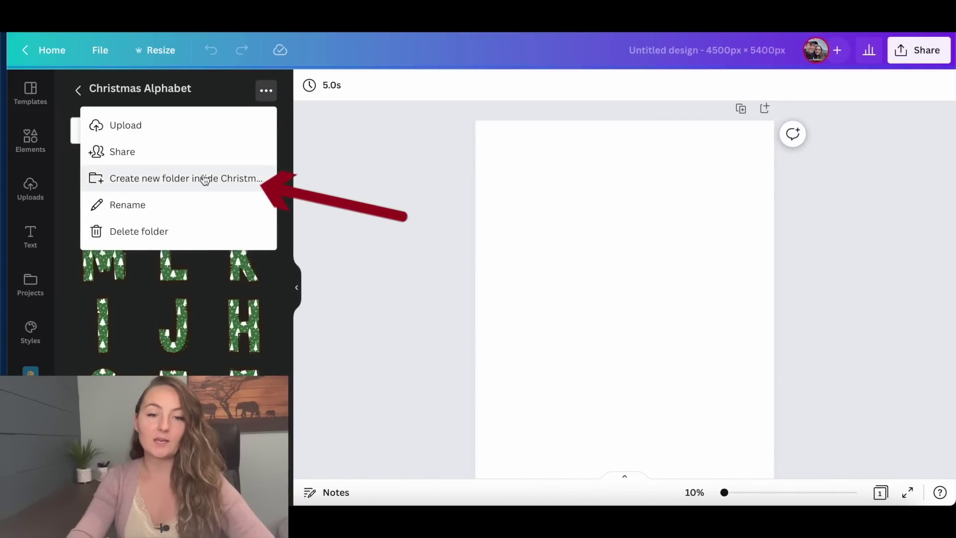
# Create a subfolder named 'Red And Green' inside Christmas Alphabet.
pyautogui.click(192, 181)
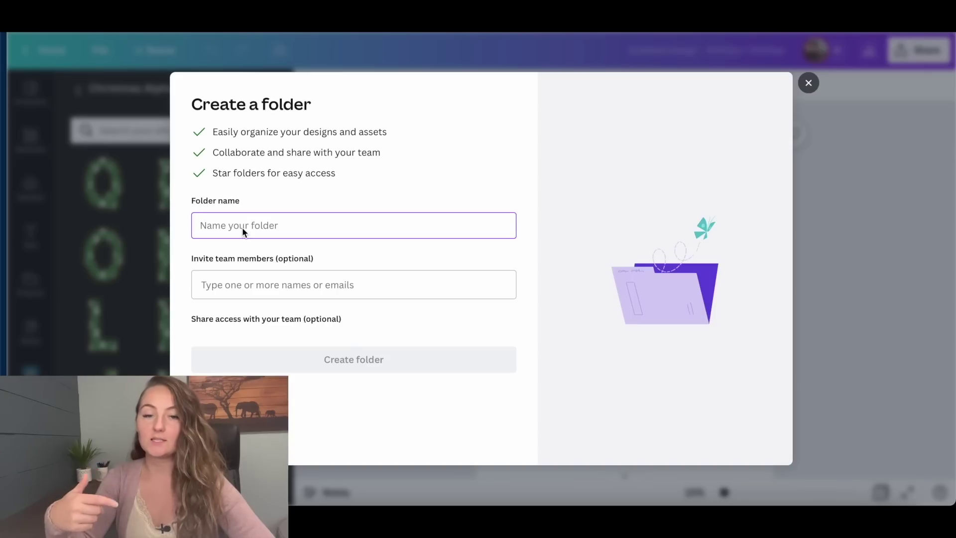
pyautogui.write('Red An')
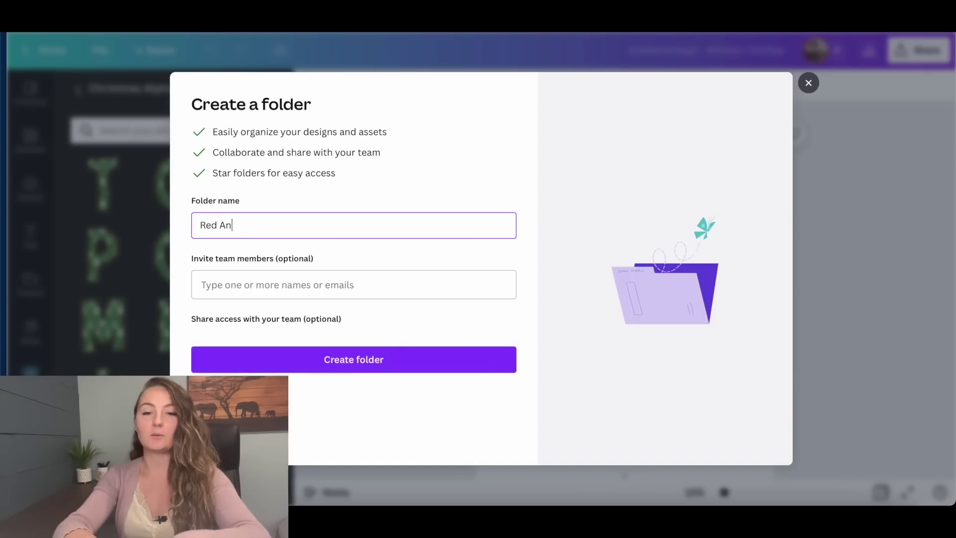
pyautogui.write('d Green')
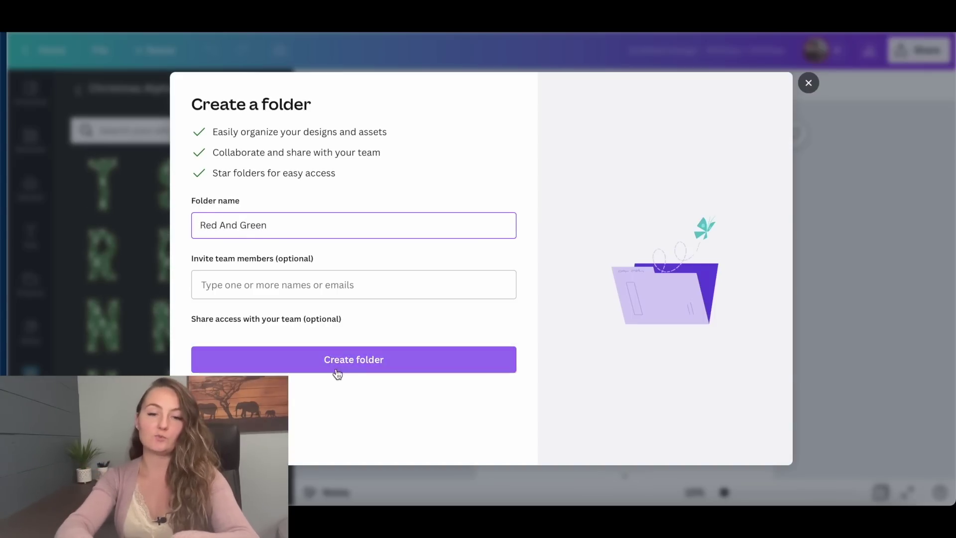
pyautogui.click(331, 366)
# Add two more folders named 'Red Letters' and 'Stripe Letters'.
pyautogui.click(262, 225)
pyautogui.write('Red')
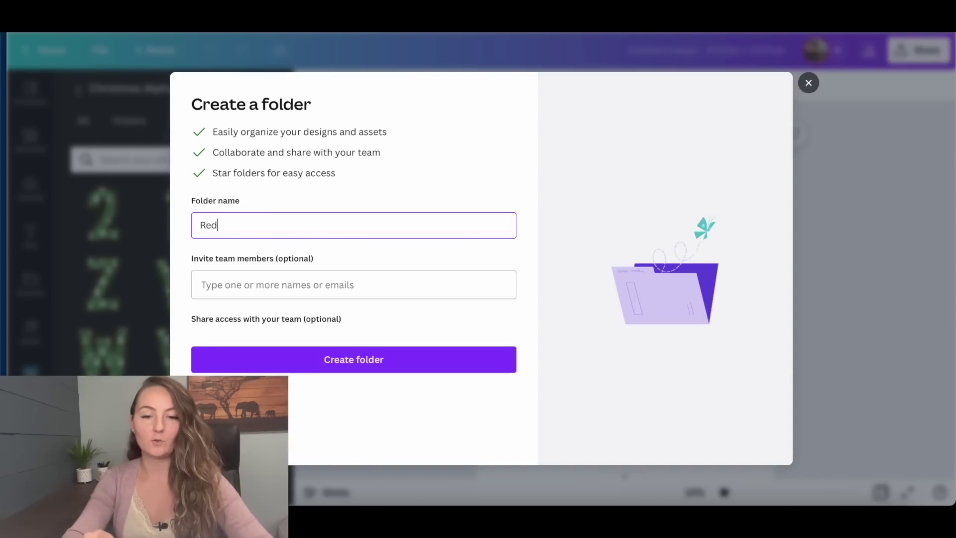
pyautogui.write(' Letters')
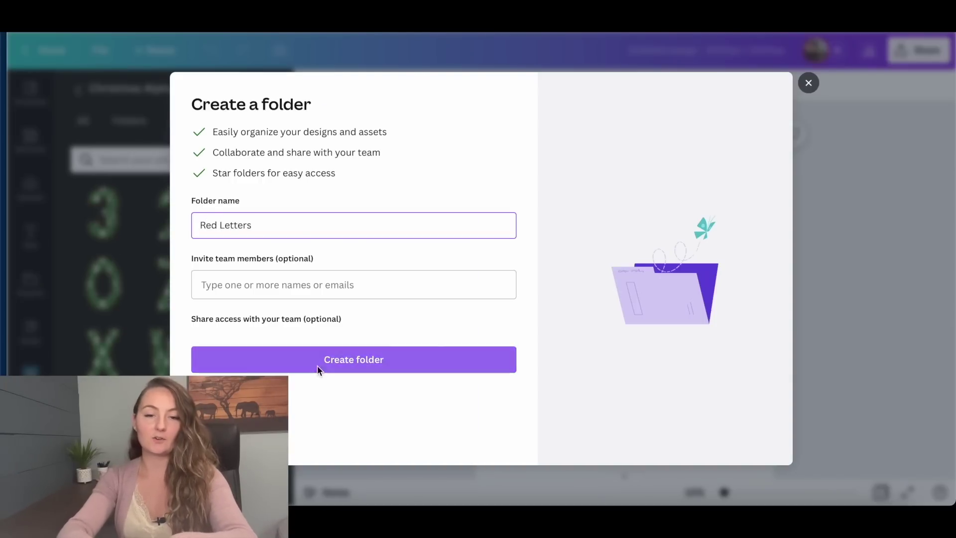
pyautogui.click(316, 368)
pyautogui.write('Stripe Le')
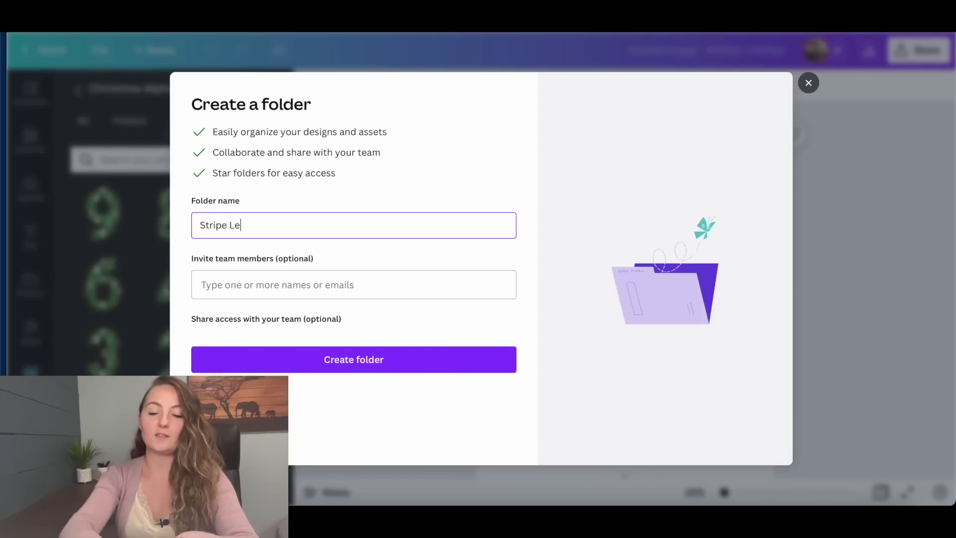
pyautogui.write('tters')
pyautogui.click(354, 362)
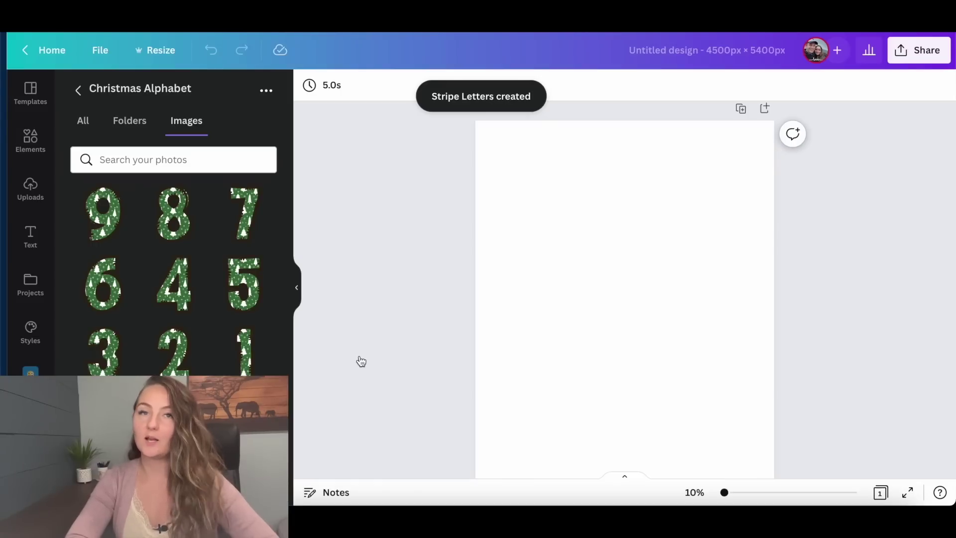
pyautogui.scroll(-5, 196, 306)
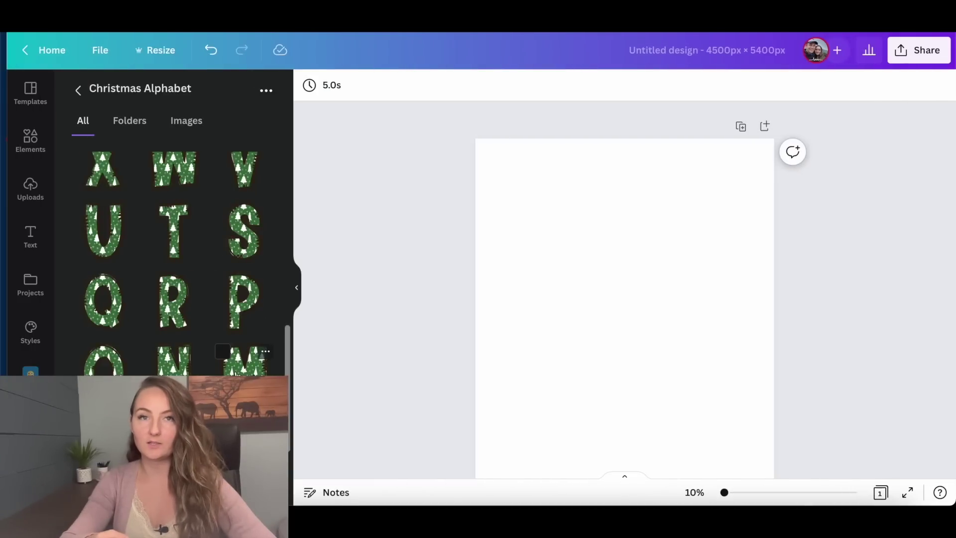
pyautogui.click(242, 363)
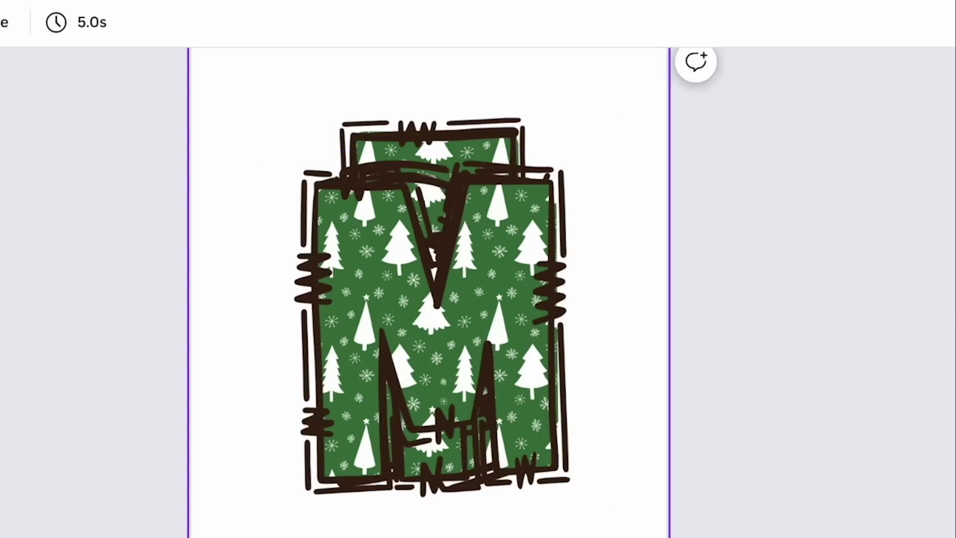
# Shrink the stacked green tree-patterned letter images together.
pyautogui.moveTo(591, 536); pyautogui.dragTo(408, 336)
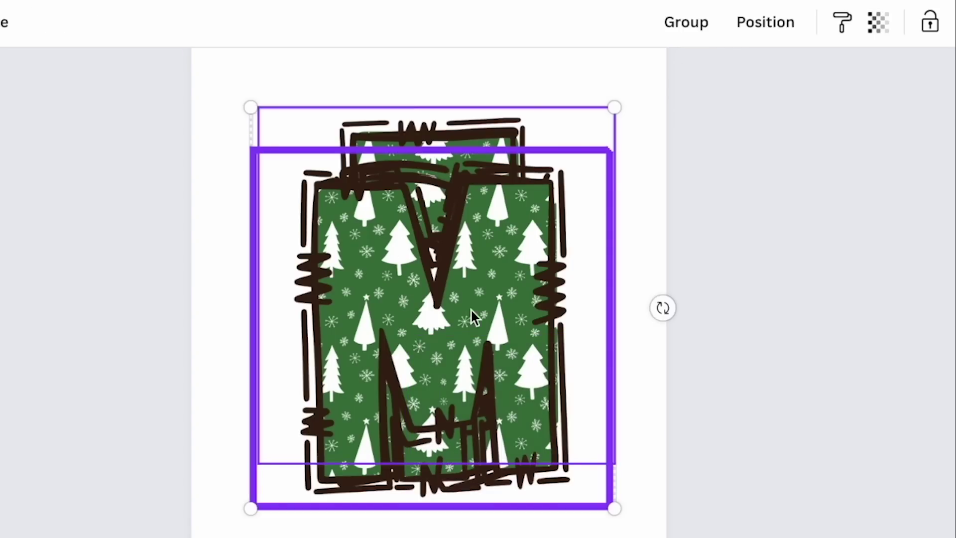
pyautogui.moveTo(613, 508); pyautogui.dragTo(354, 220)
pyautogui.click(459, 152)
# Arrange the M, E, R, R and Y letters into a row spelling MERRY.
pyautogui.click(287, 165)
pyautogui.moveTo(287, 166); pyautogui.dragTo(288, 261)
pyautogui.click(308, 126)
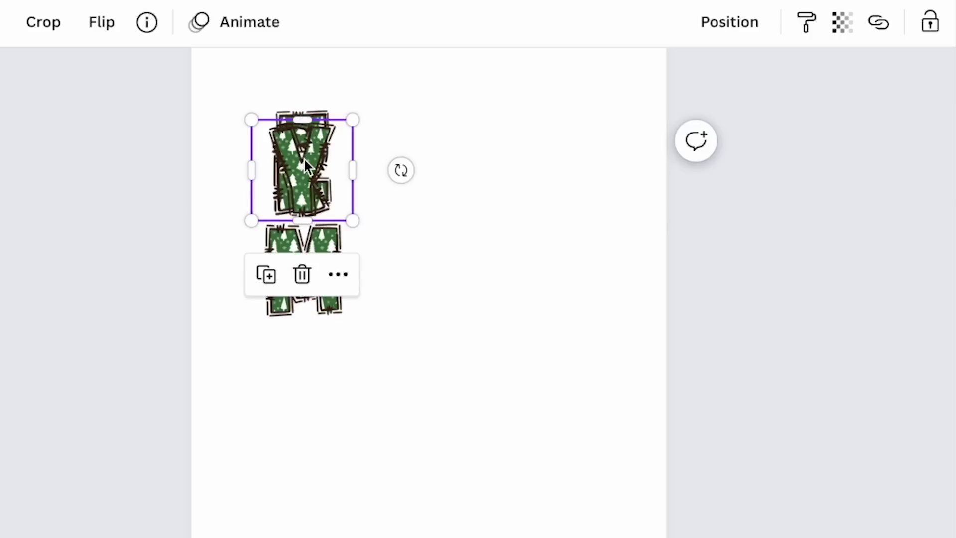
pyautogui.moveTo(304, 157); pyautogui.dragTo(501, 169)
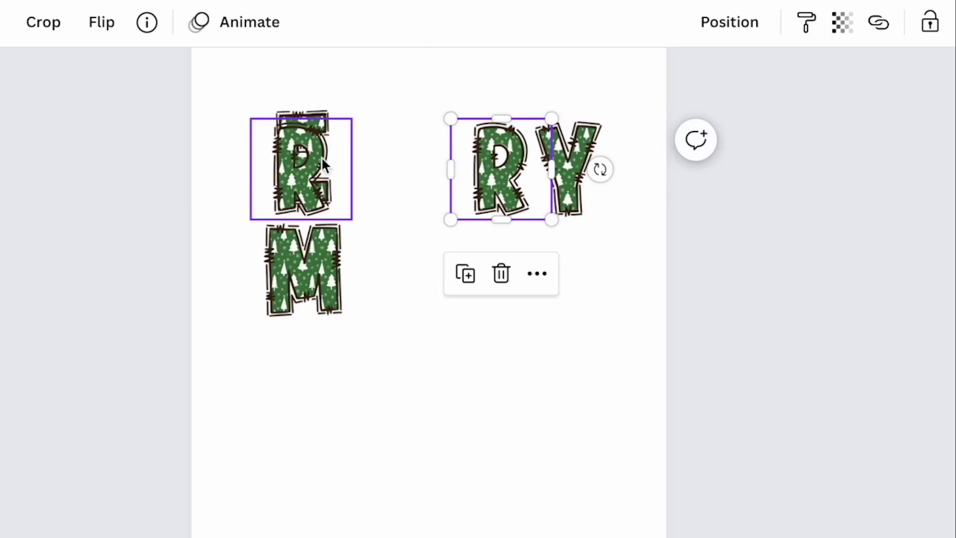
pyautogui.click(322, 156)
pyautogui.moveTo(322, 156); pyautogui.dragTo(449, 155)
pyautogui.click(288, 159)
pyautogui.moveTo(288, 160); pyautogui.dragTo(332, 175)
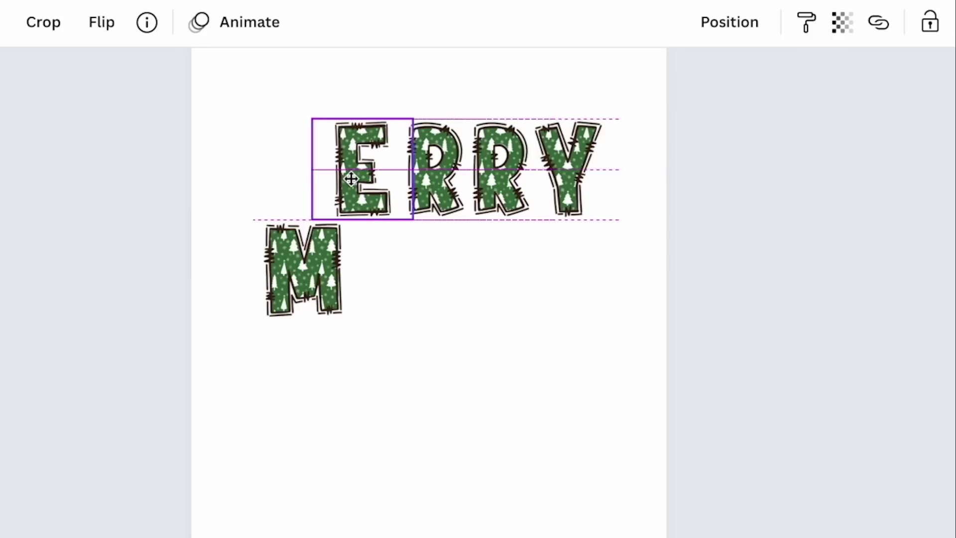
pyautogui.moveTo(352, 178); pyautogui.dragTo(359, 178)
pyautogui.click(287, 286)
pyautogui.moveTo(287, 286); pyautogui.dragTo(268, 192)
pyautogui.click(520, 312)
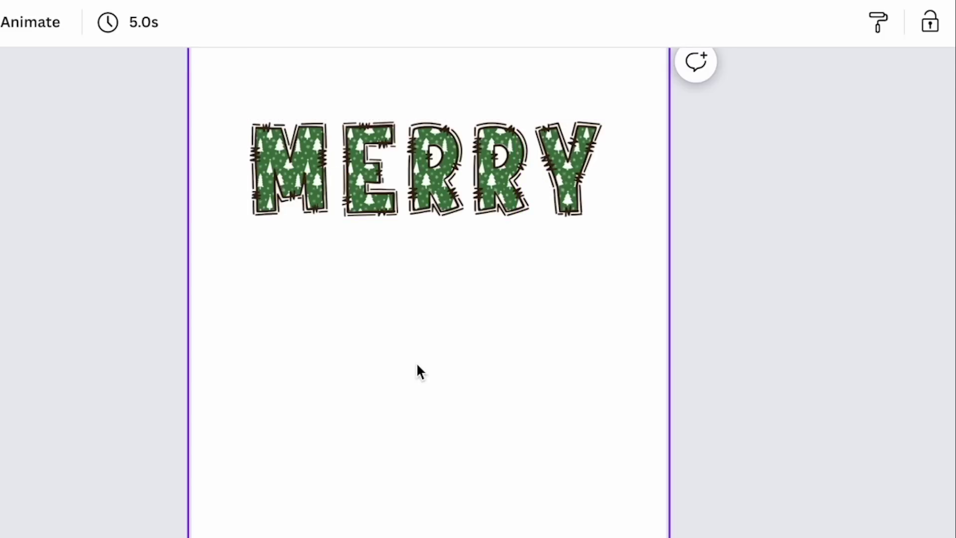
# Scroll the uploads panel to locate the Red Letters folder.
pyautogui.scroll(-5, 215, 331)
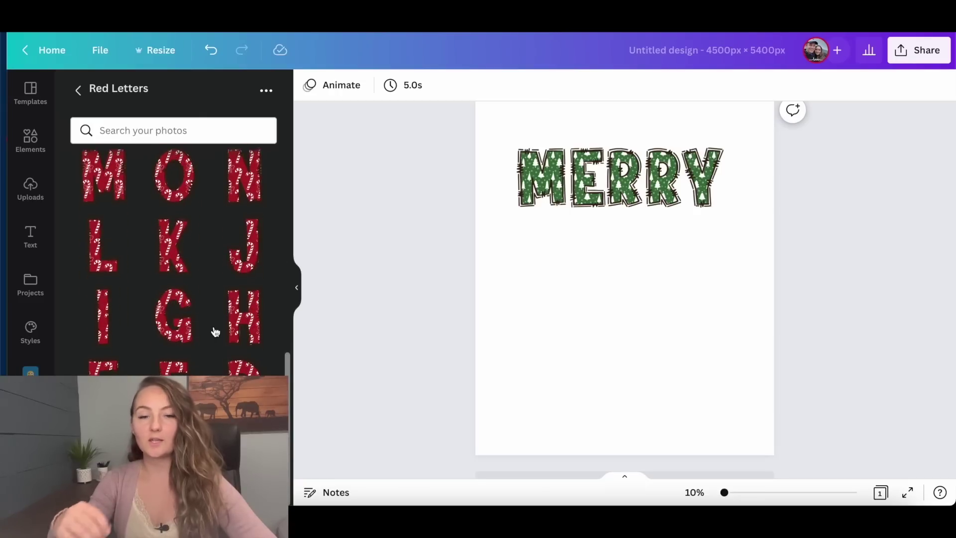
pyautogui.moveTo(215, 332)
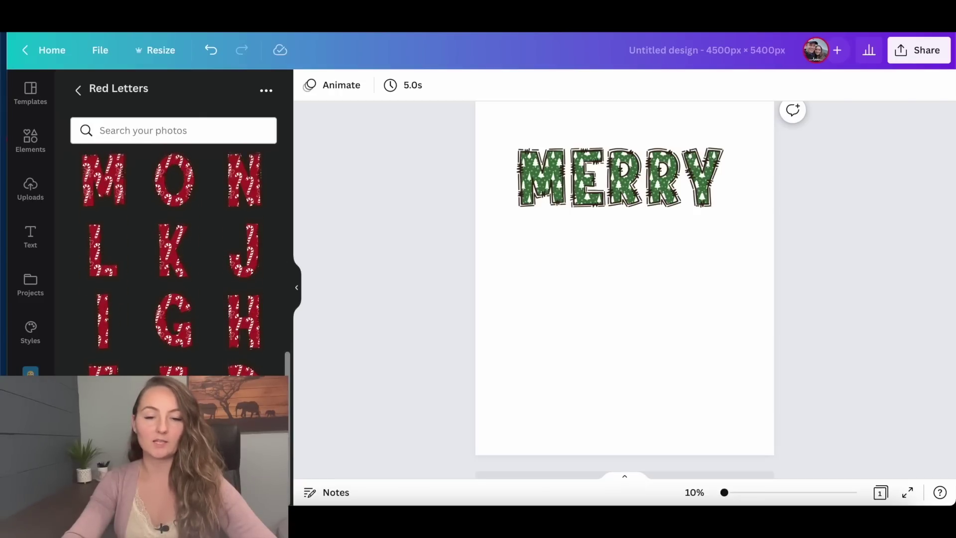
pyautogui.scroll(3, 195, 289)
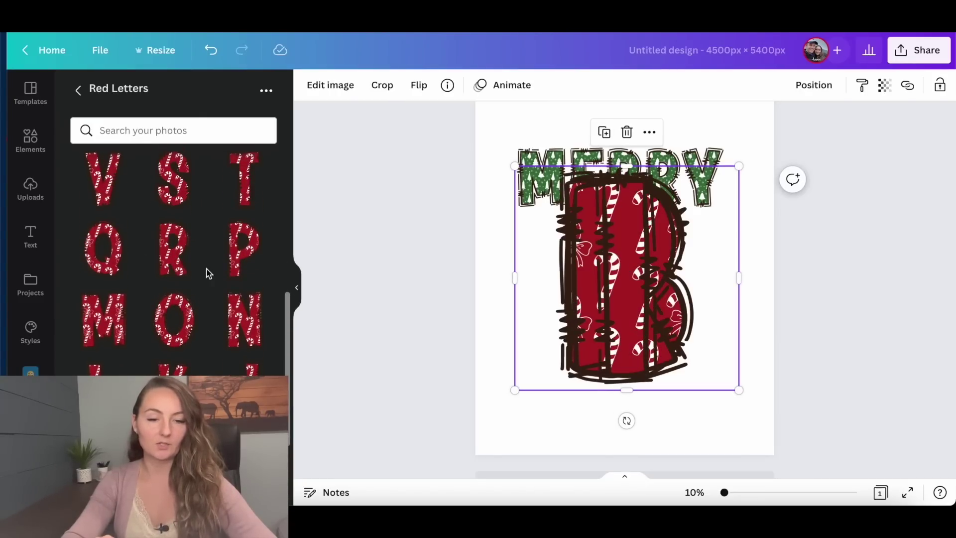
# Add the red candy-cane G, H and T letters from the Red Letters folder.
pyautogui.scroll(2, 209, 274)
pyautogui.scroll(-3, 209, 274)
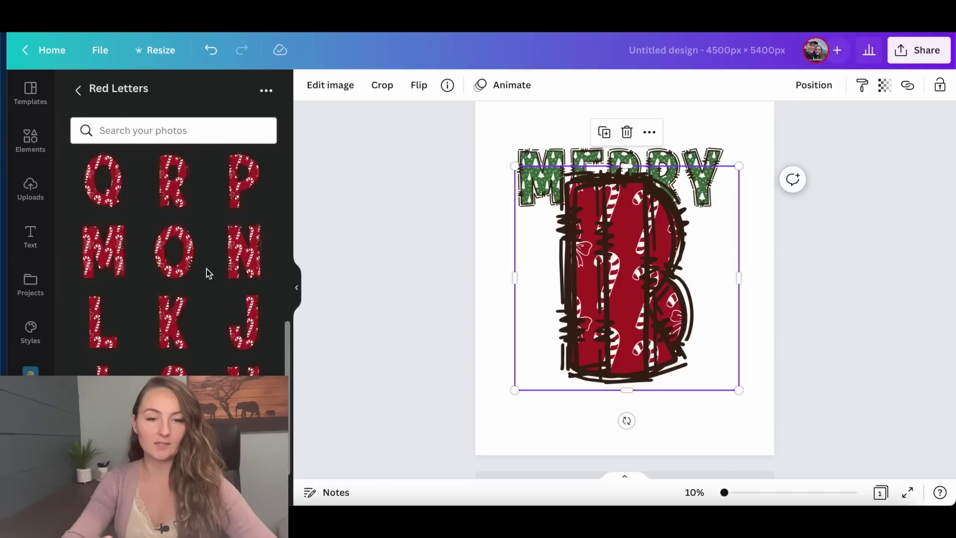
pyautogui.scroll(-1, 208, 273)
pyautogui.click(178, 344)
pyautogui.click(238, 358)
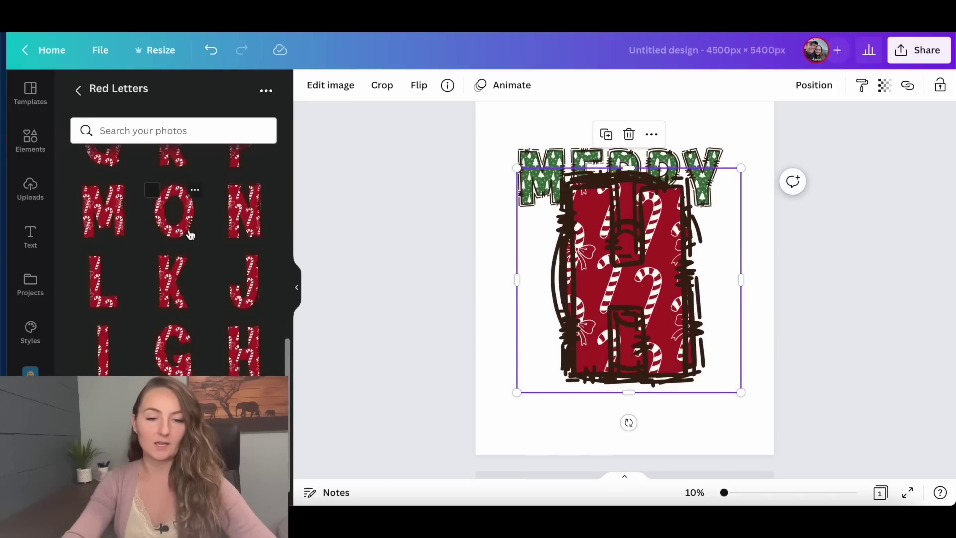
pyautogui.scroll(3, 190, 235)
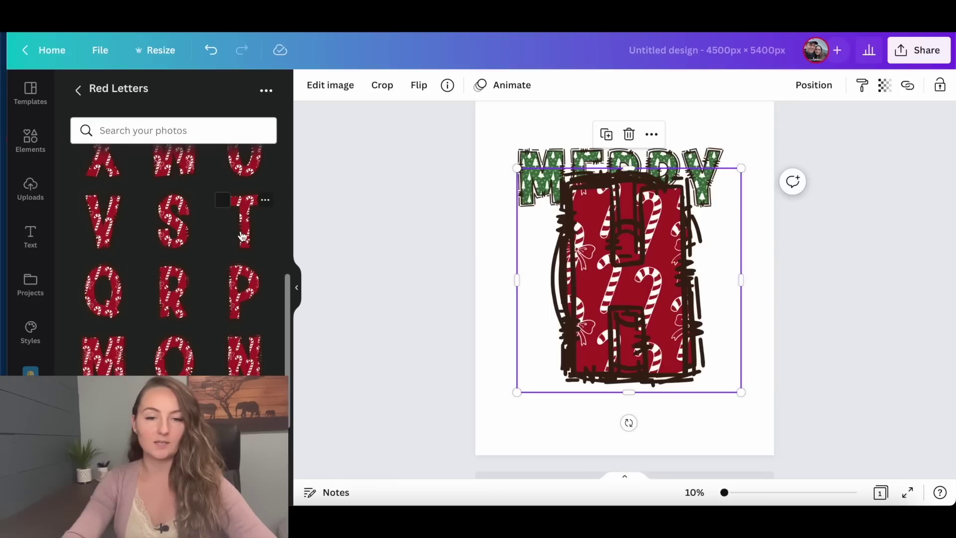
pyautogui.click(243, 236)
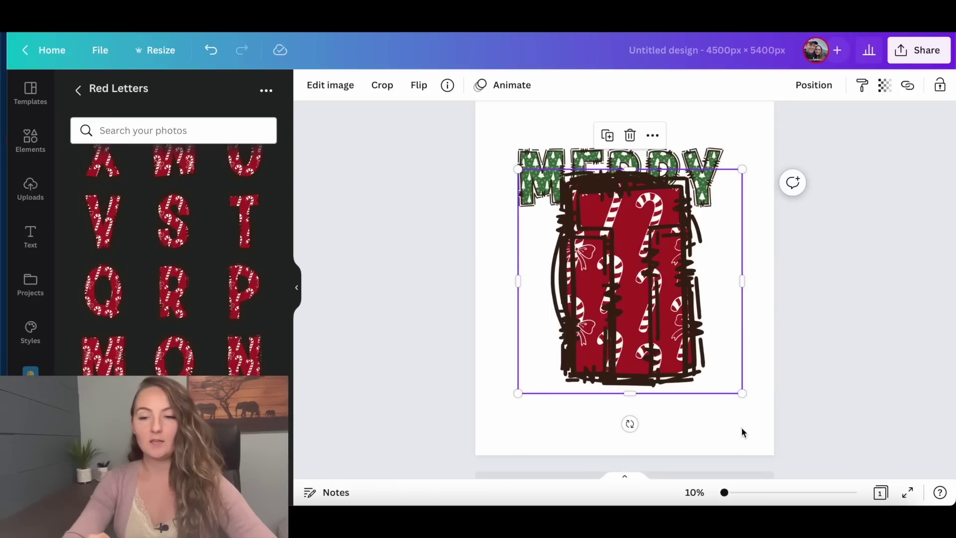
pyautogui.click(683, 429)
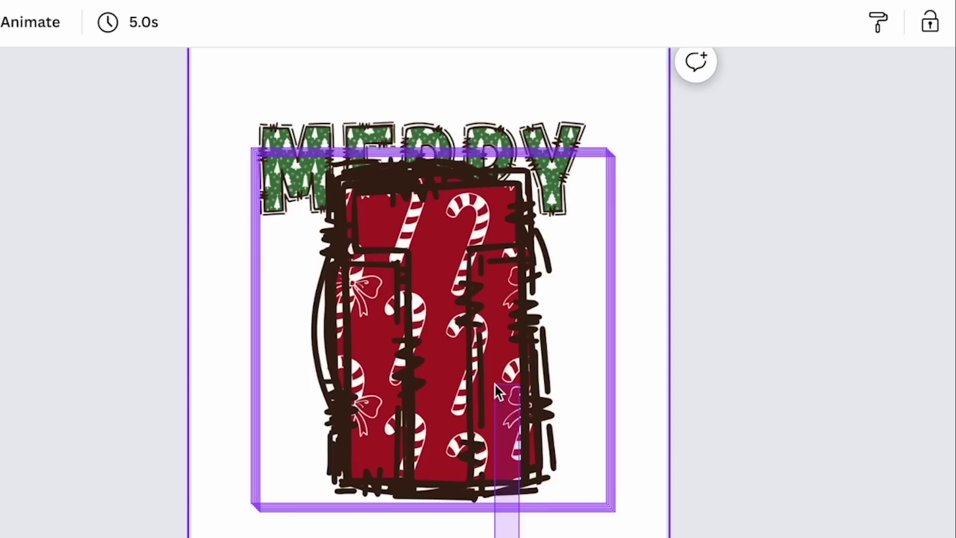
# Shrink the red candy-cane letters and arrange them into BRIGHT beneath MERRY.
pyautogui.click(495, 384)
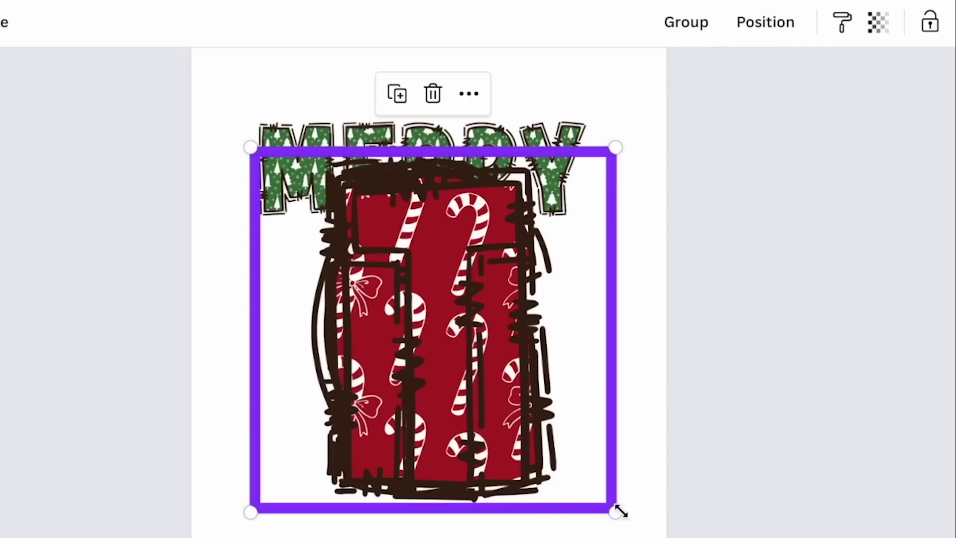
pyautogui.moveTo(463, 421); pyautogui.dragTo(313, 288)
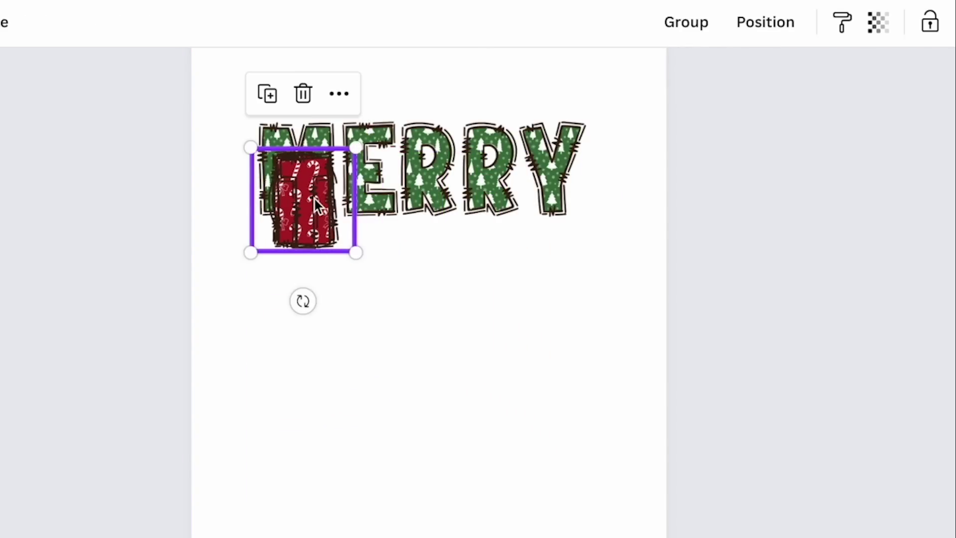
pyautogui.moveTo(319, 204); pyautogui.dragTo(577, 330)
pyautogui.click(420, 332)
pyautogui.click(310, 336)
pyautogui.click(299, 334)
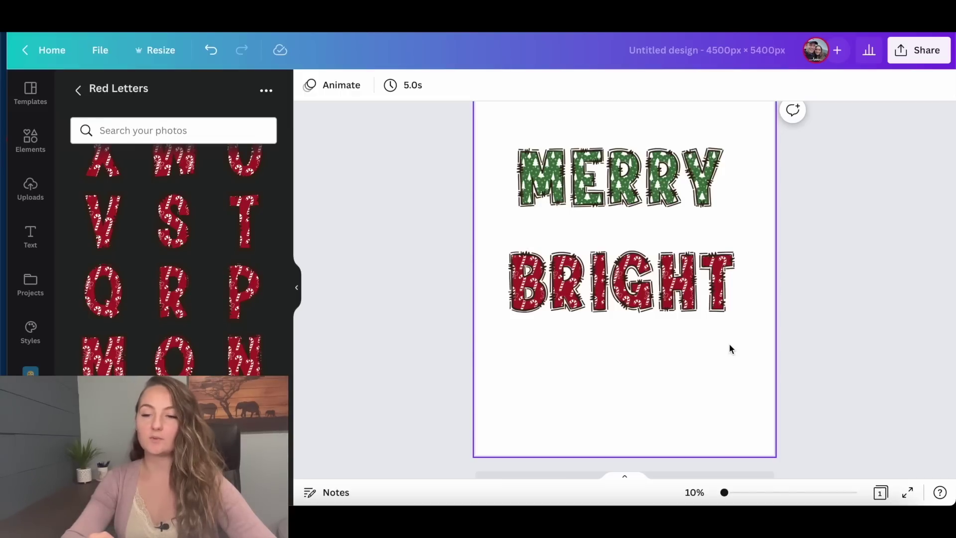
# Group the BRIGHT letters and the MERRY letters into one unit each.
pyautogui.moveTo(728, 327); pyautogui.dragTo(518, 301)
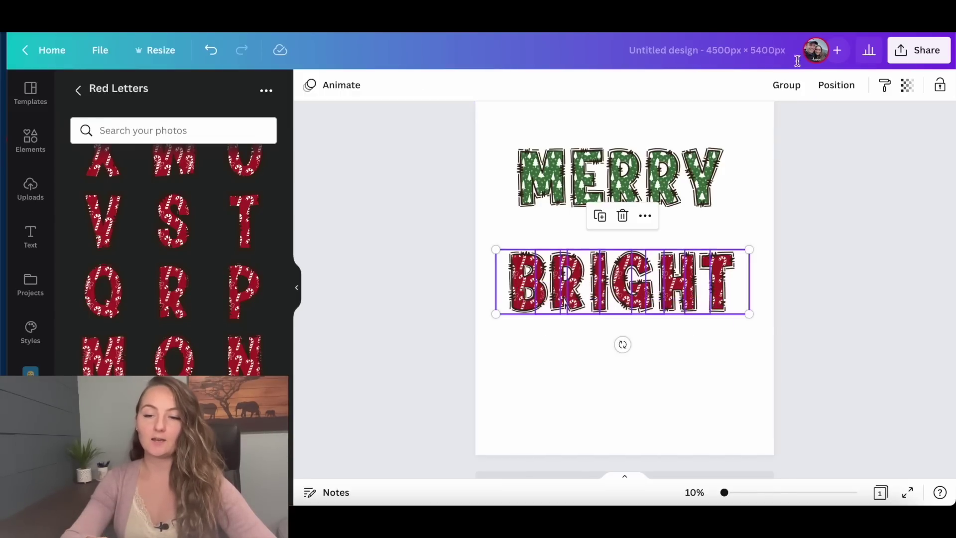
pyautogui.click(791, 88)
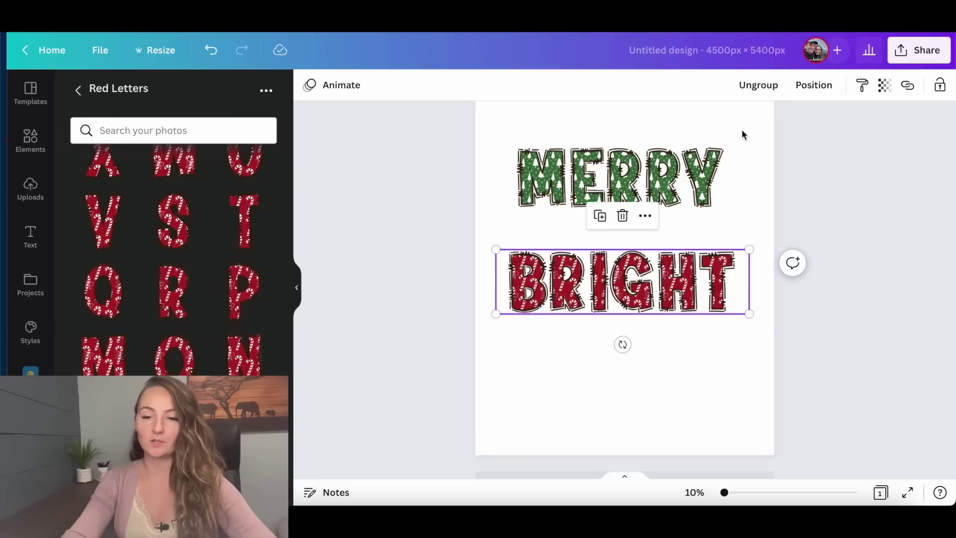
pyautogui.moveTo(742, 132)
pyautogui.mouseDown()
pyautogui.moveTo(620, 172)
pyautogui.moveTo(513, 175)
pyautogui.mouseUp()
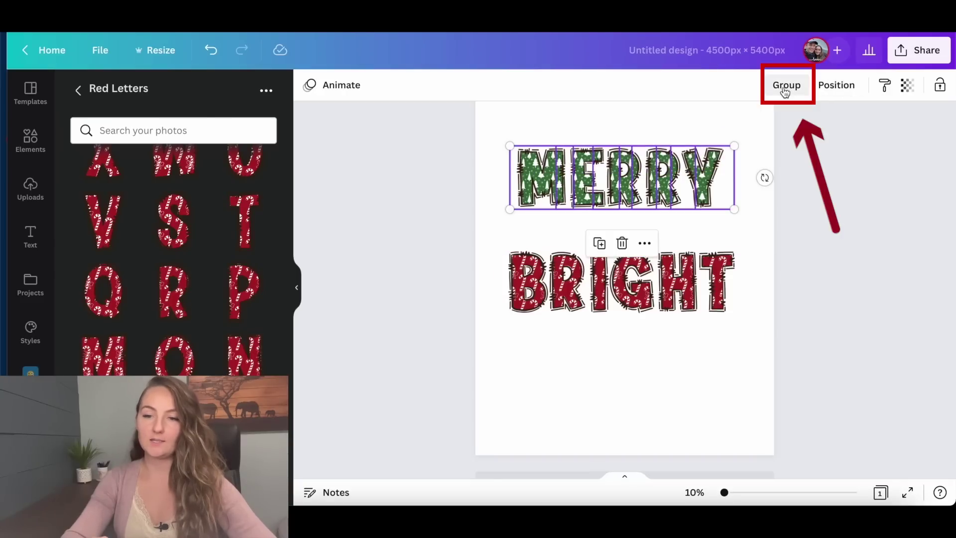
pyautogui.click(786, 93)
pyautogui.click(831, 204)
# Centre the MERRY and BRIGHT groups on the page, then select the whole page.
pyautogui.click(677, 188)
pyautogui.moveTo(676, 188); pyautogui.dragTo(679, 171)
pyautogui.moveTo(644, 263); pyautogui.dragTo(647, 268)
pyautogui.click(826, 171)
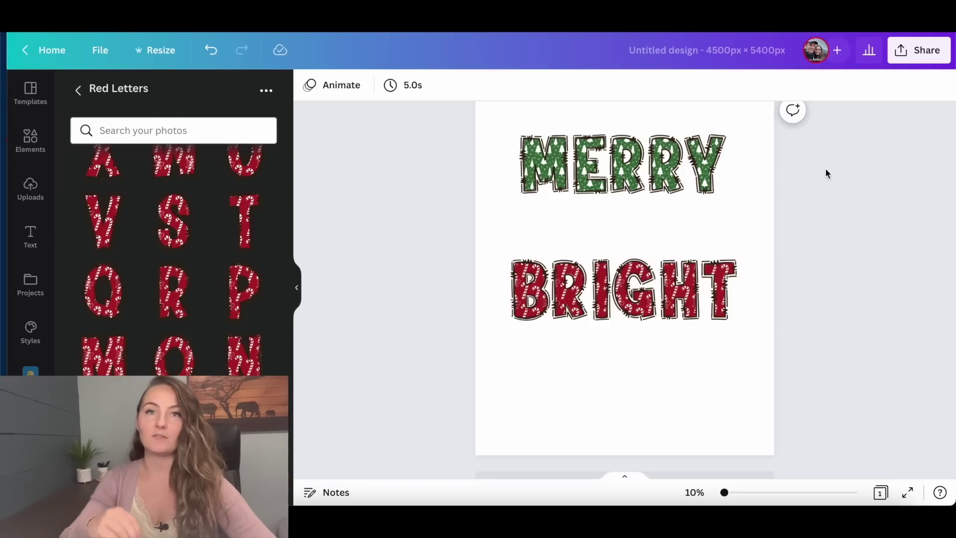
pyautogui.click(518, 206)
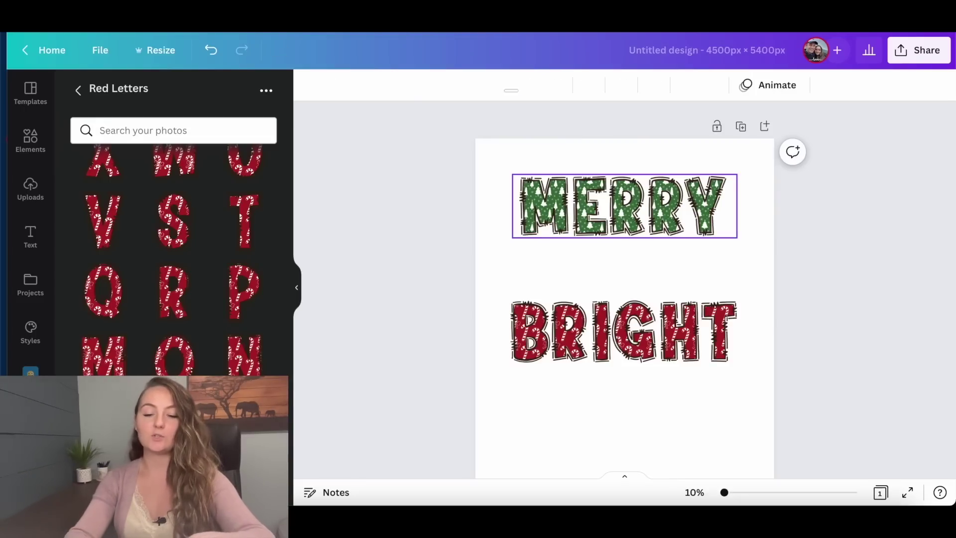
# Add an enlarged 'teacher' text box centred between MERRY and BRIGHT.
pyautogui.press('t')
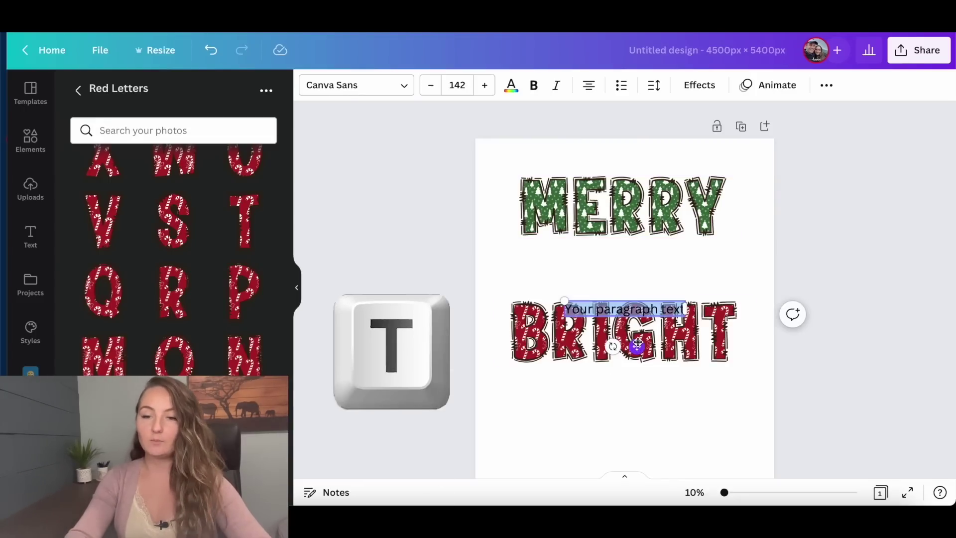
pyautogui.moveTo(625, 317); pyautogui.dragTo(630, 284)
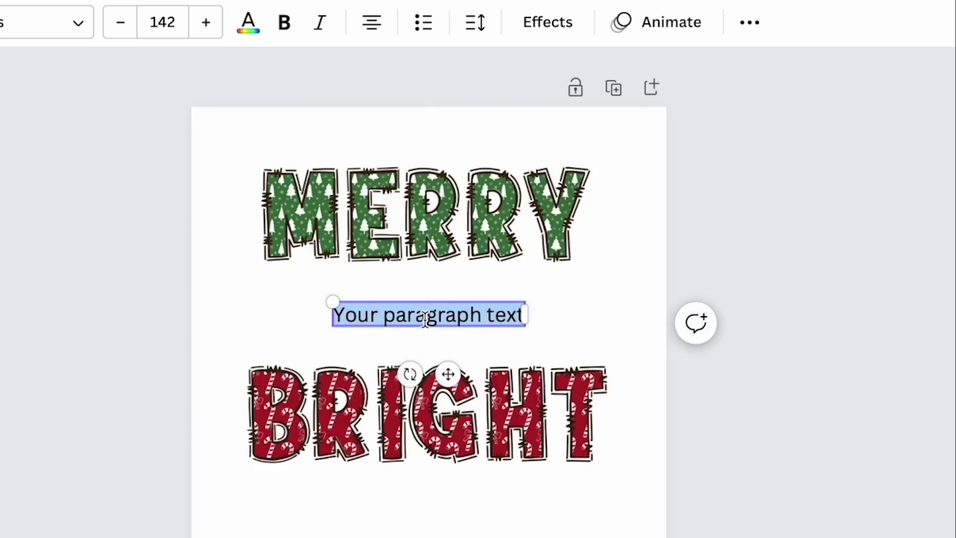
pyautogui.write('teacher')
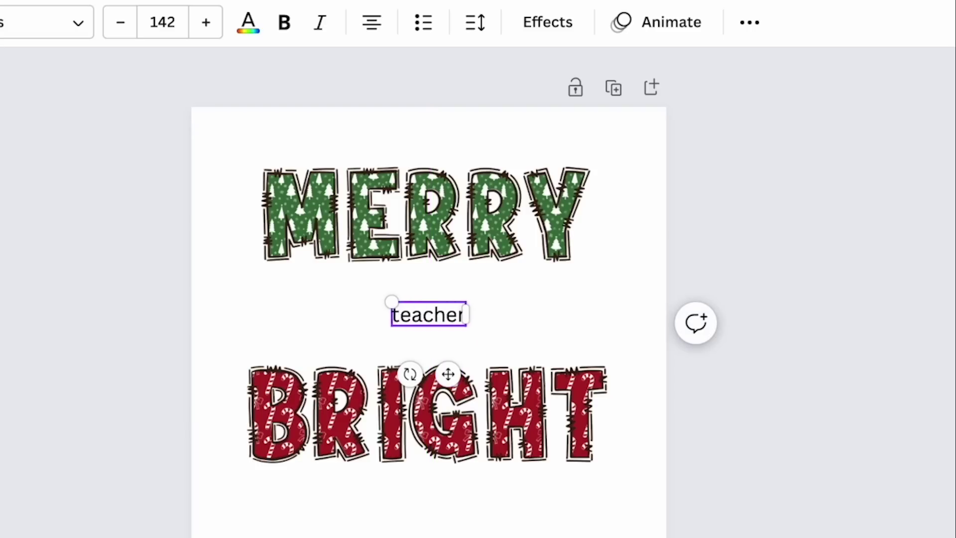
pyautogui.moveTo(390, 300); pyautogui.dragTo(215, 244)
pyautogui.moveTo(430, 325); pyautogui.dragTo(517, 349)
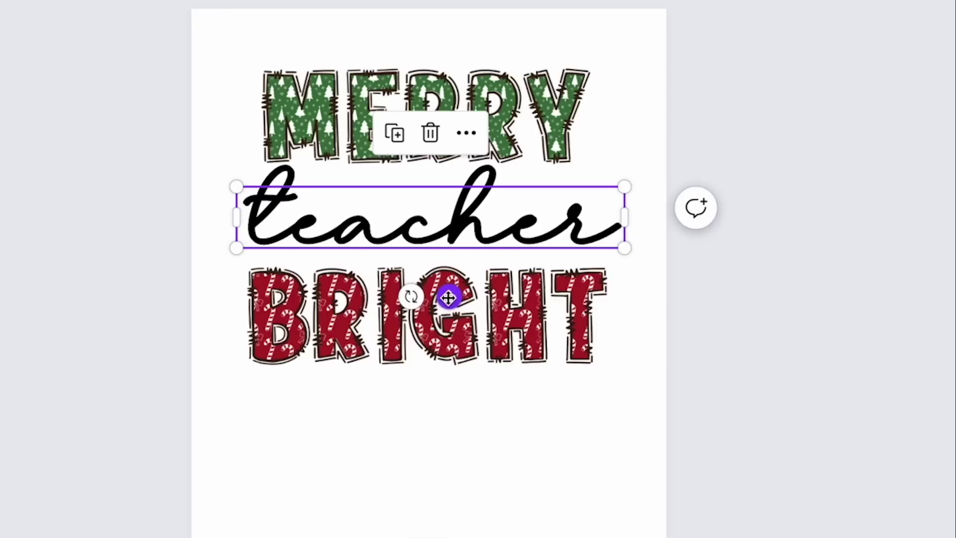
# Move the bottom script copy below BRIGHT and change its text to 'students' on one line.
pyautogui.moveTo(448, 297); pyautogui.dragTo(447, 493)
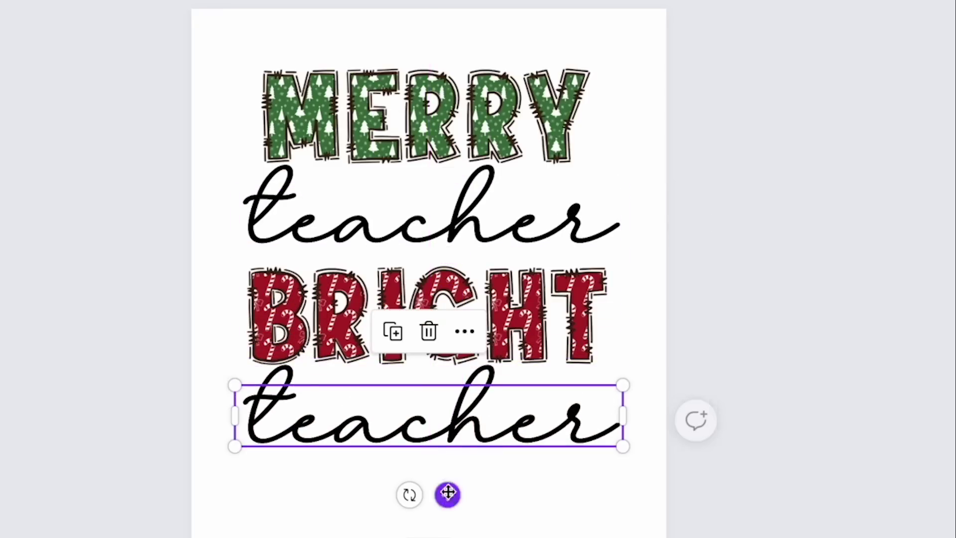
pyautogui.doubleClick(438, 413)
pyautogui.write('students')
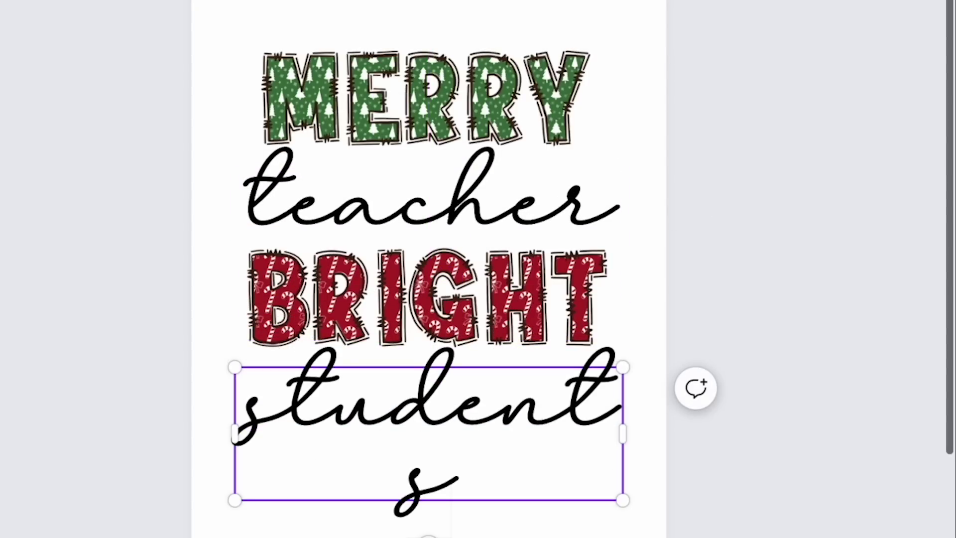
pyautogui.moveTo(623, 432); pyautogui.dragTo(660, 427)
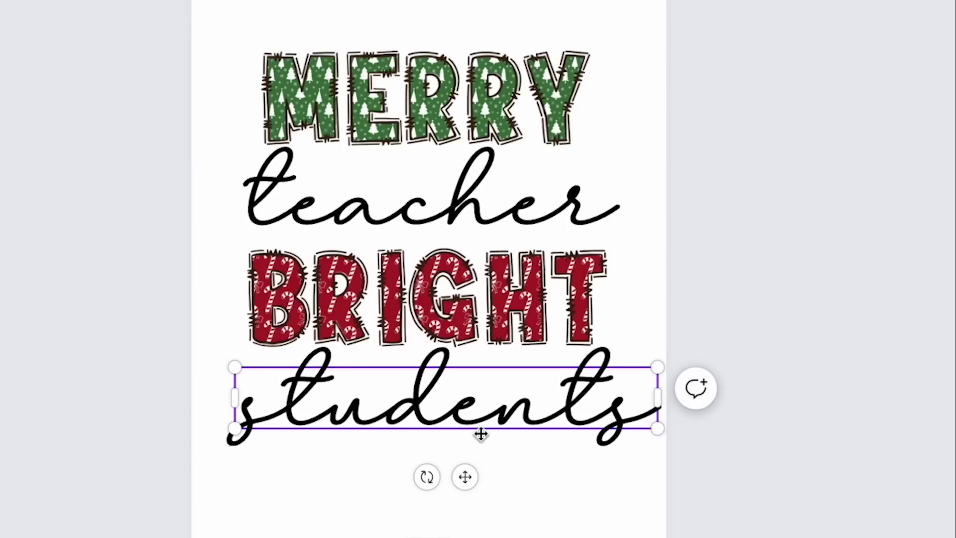
pyautogui.moveTo(468, 476); pyautogui.dragTo(456, 471)
# Move BRIGHT and students up so the words sit evenly spaced beneath teacher.
pyautogui.click(411, 208)
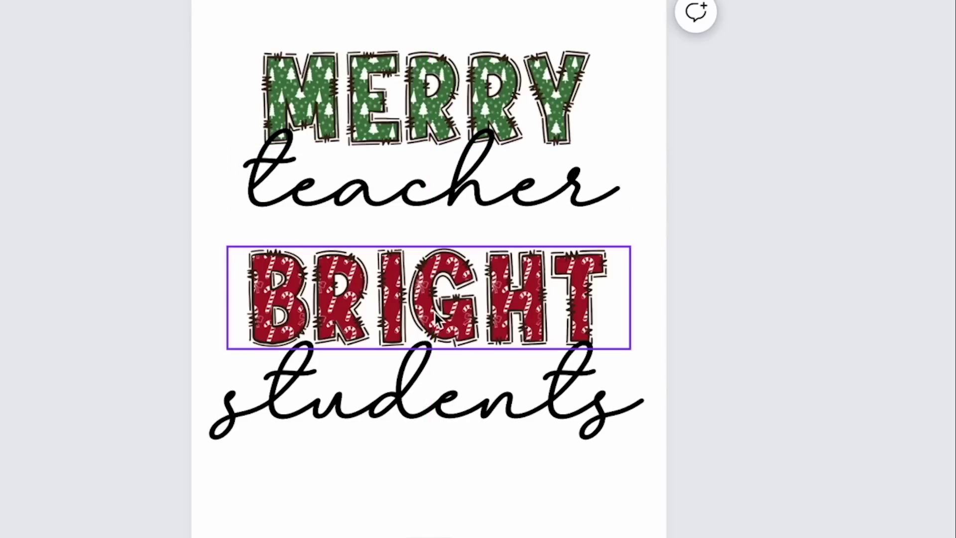
pyautogui.click(439, 318)
pyautogui.moveTo(438, 317); pyautogui.dragTo(436, 282)
pyautogui.click(427, 418)
pyautogui.moveTo(455, 412); pyautogui.dragTo(456, 356)
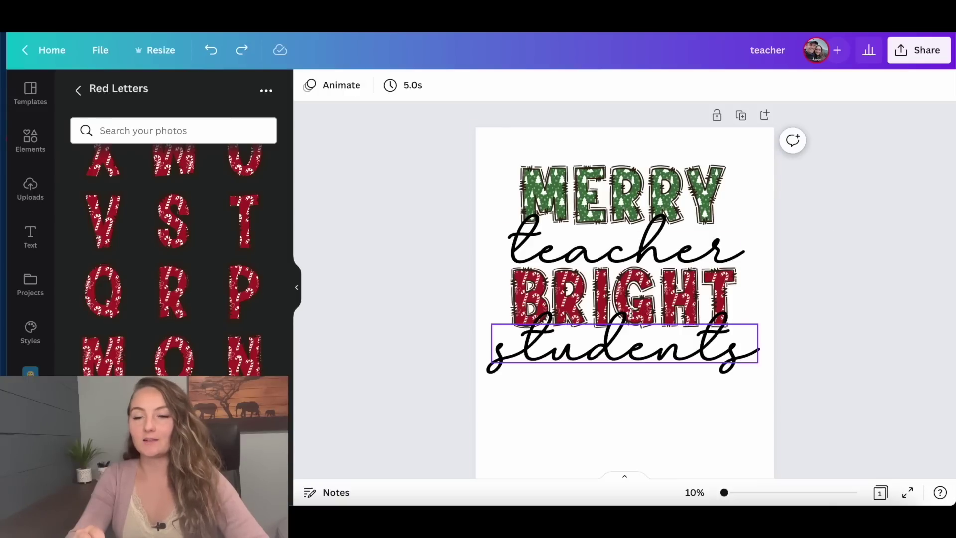
# Turn the teacher text white, duplicate it, and make the duplicate black.
pyautogui.click(662, 233)
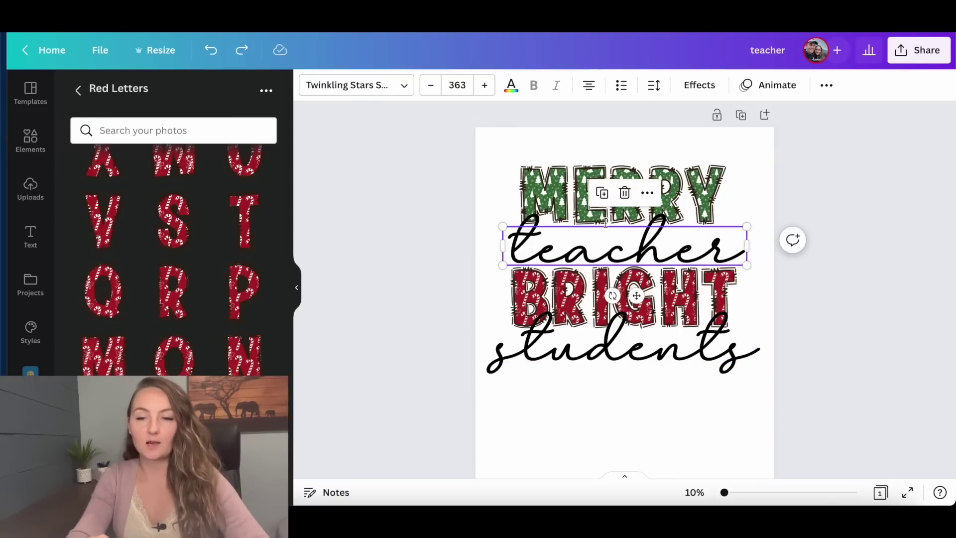
pyautogui.click(511, 85)
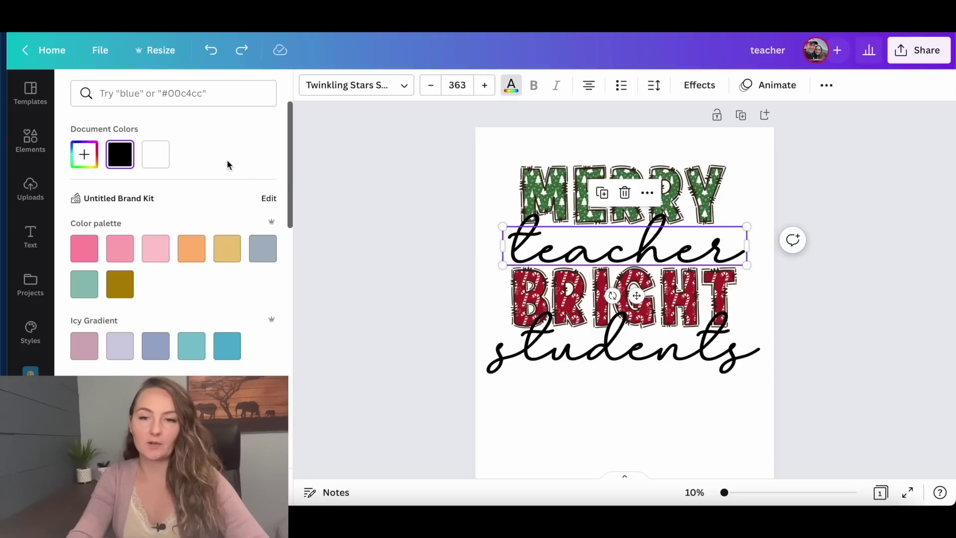
pyautogui.click(156, 162)
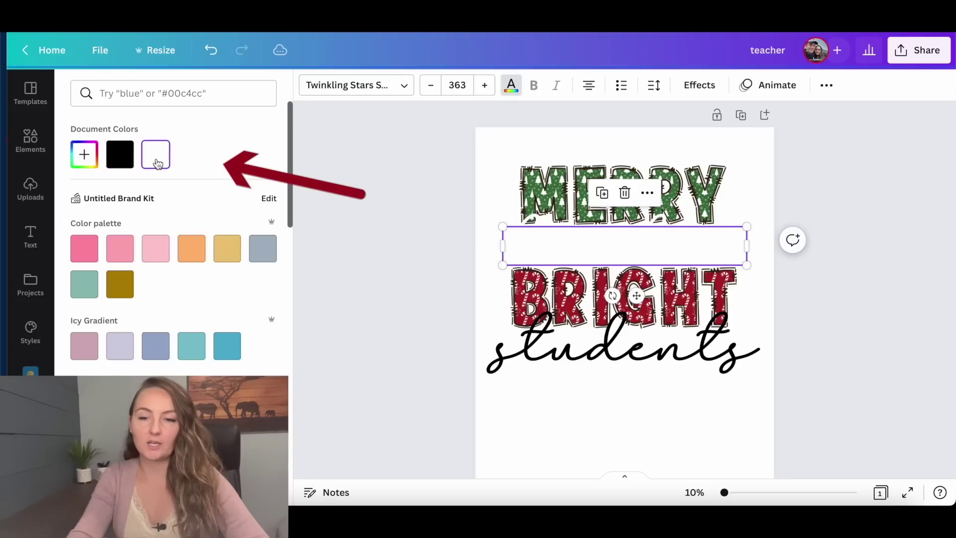
pyautogui.click(603, 195)
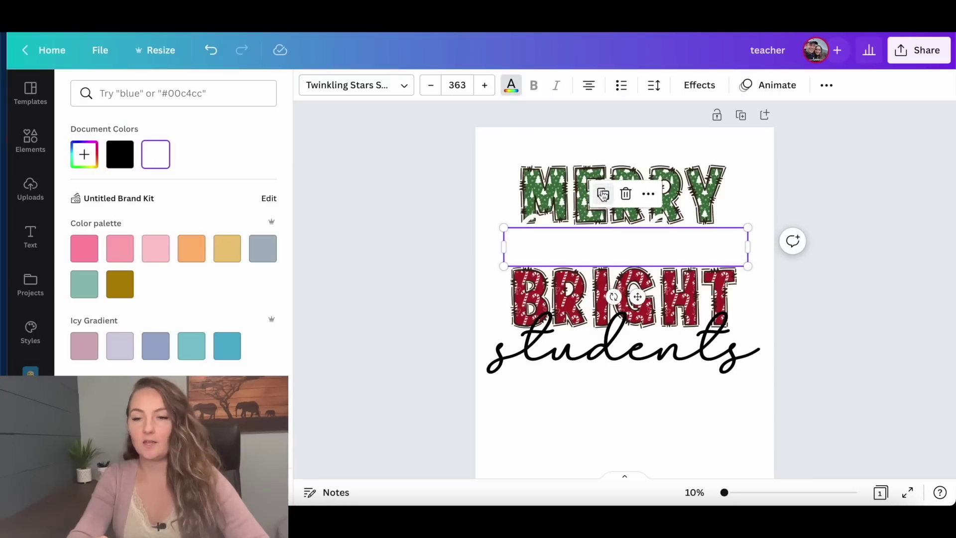
pyautogui.click(120, 155)
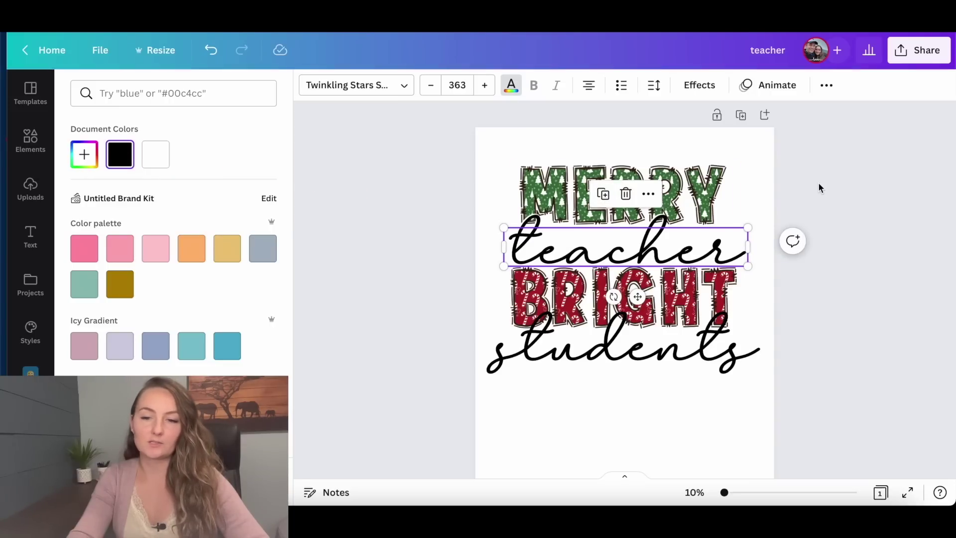
pyautogui.press('Escape')
pyautogui.moveTo(726, 494); pyautogui.dragTo(750, 496)
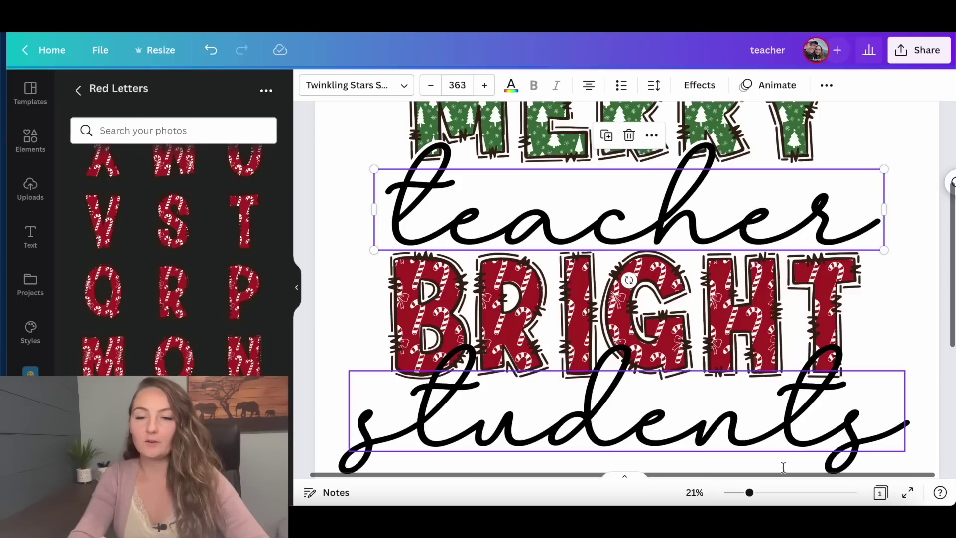
pyautogui.moveTo(752, 494); pyautogui.dragTo(732, 496)
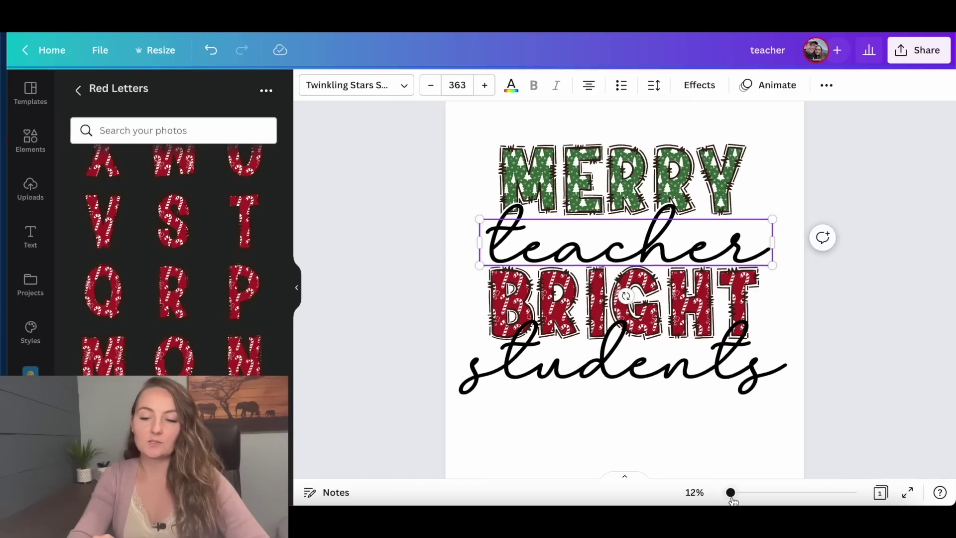
pyautogui.click(842, 352)
# Give the students text a white copy behind it while the visible copy stays black.
pyautogui.click(688, 379)
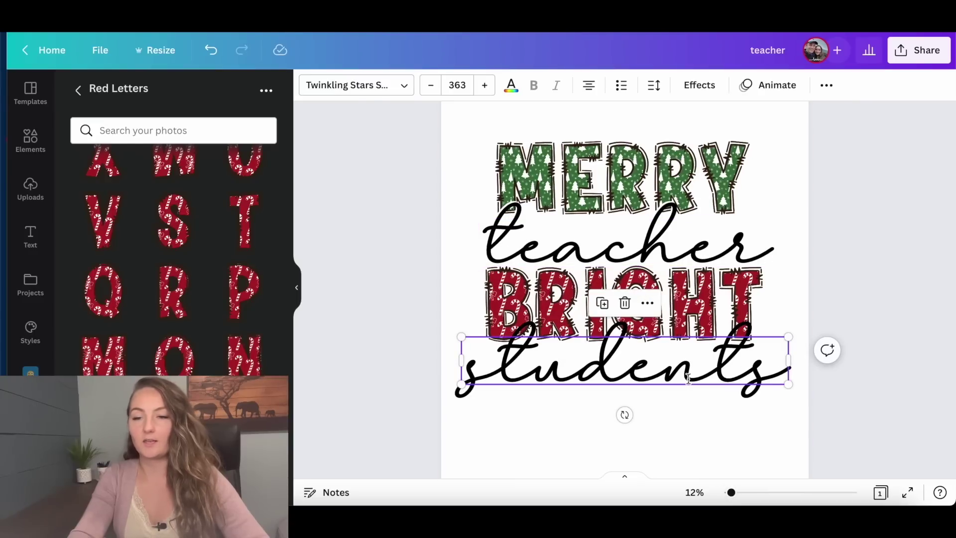
pyautogui.click(510, 87)
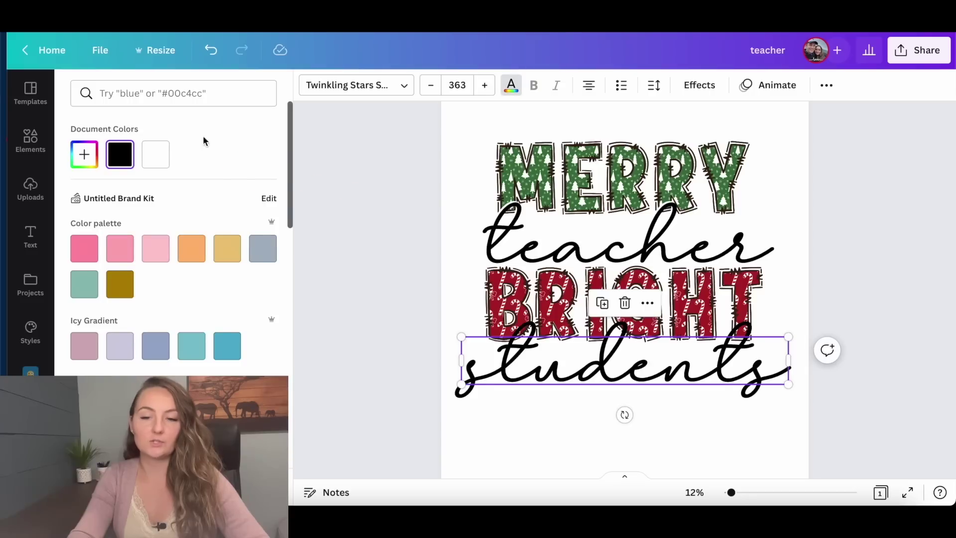
pyautogui.click(164, 164)
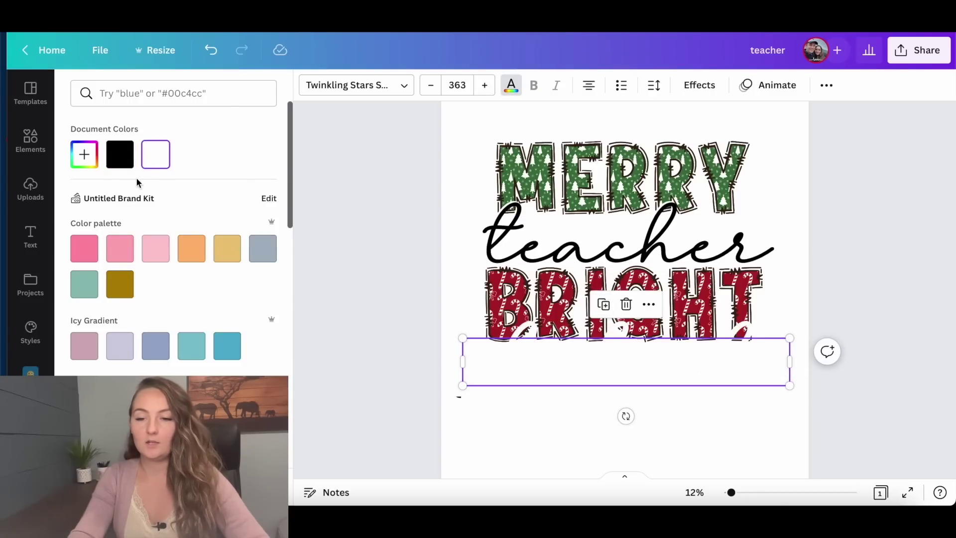
pyautogui.click(120, 159)
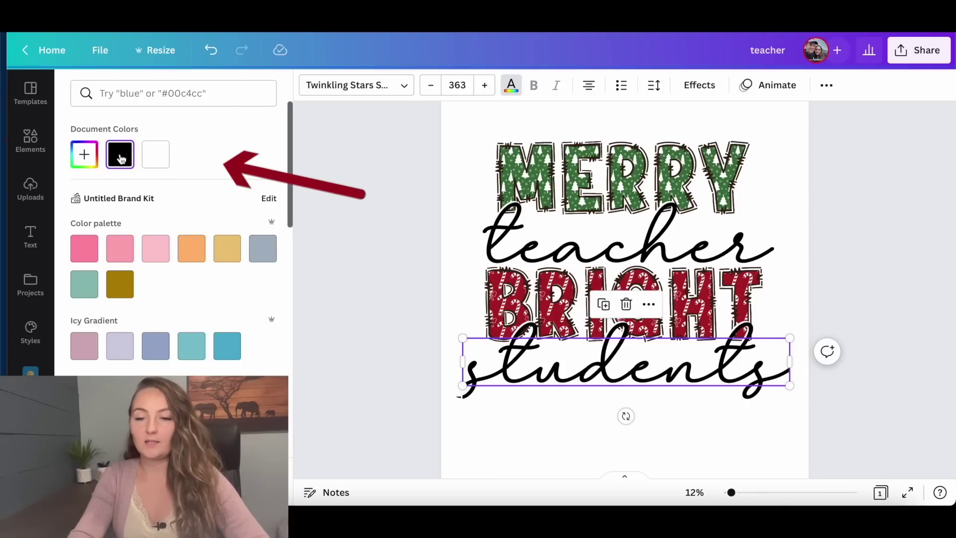
pyautogui.press('Escape')
pyautogui.click(842, 210)
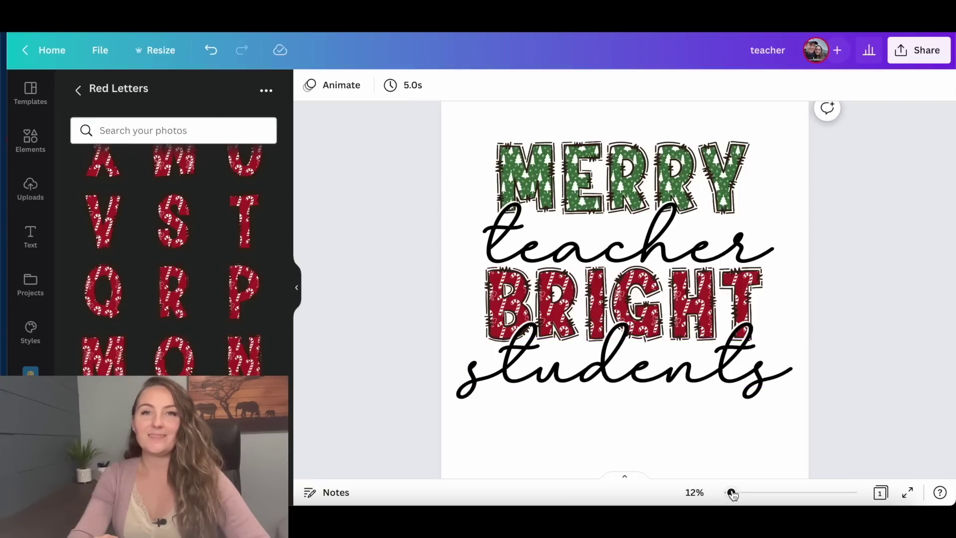
# Download the design as a PNG with a transparent background.
pyautogui.keyDown('ctrl'); pyautogui.scroll(-2, 827, 356); pyautogui.keyUp('ctrl')
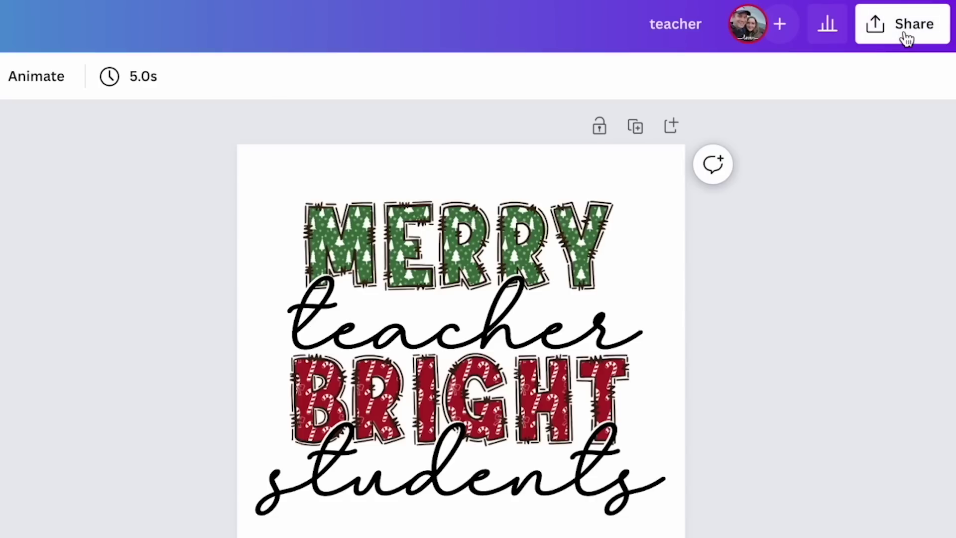
pyautogui.click(906, 39)
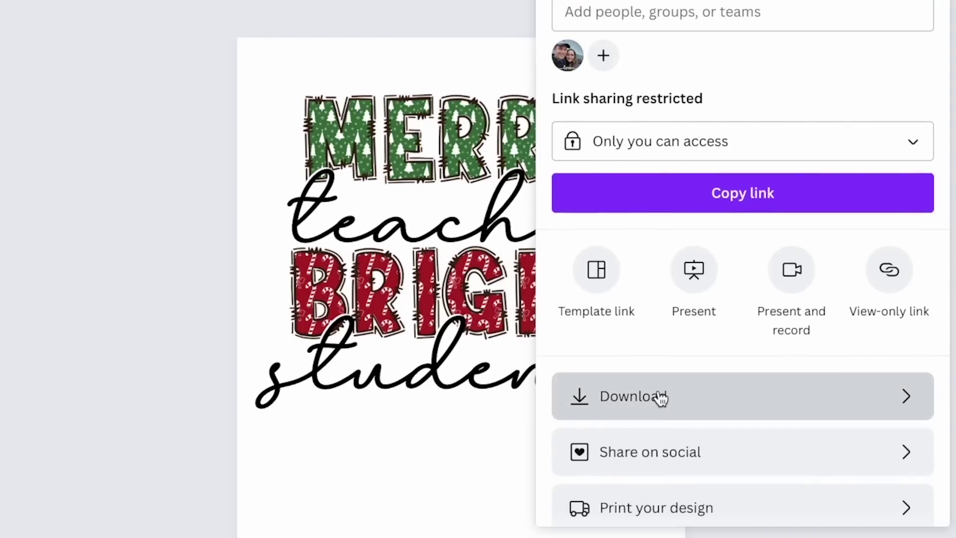
pyautogui.click(661, 397)
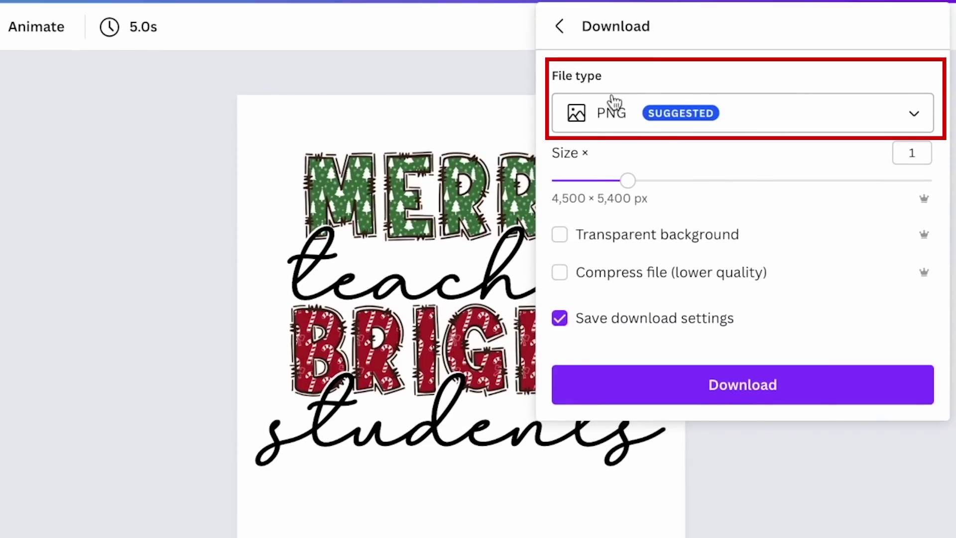
pyautogui.click(560, 235)
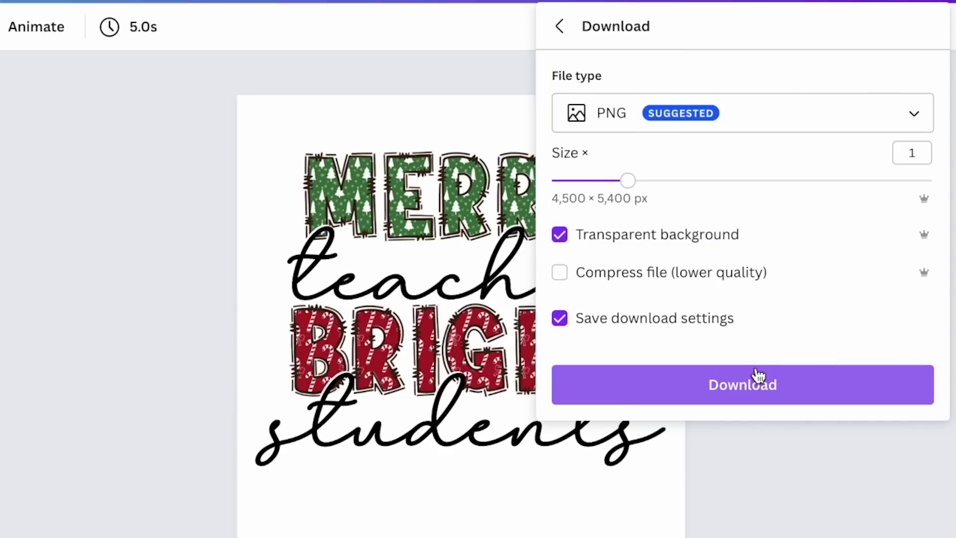
pyautogui.click(792, 391)
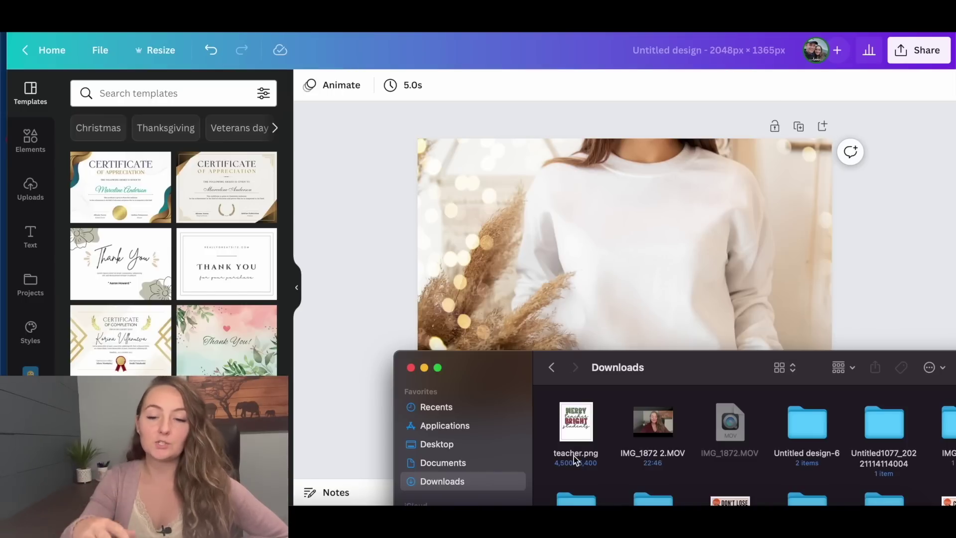
# Upload teacher.png and shrink it across the sweatshirt chest with transparency about 93.
pyautogui.click(580, 432)
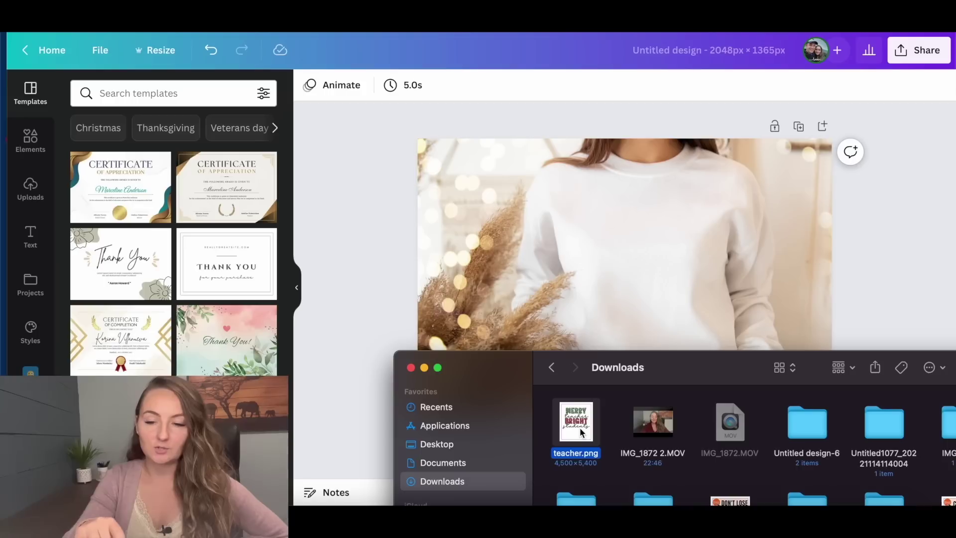
pyautogui.moveTo(580, 432); pyautogui.dragTo(141, 307)
pyautogui.click(411, 368)
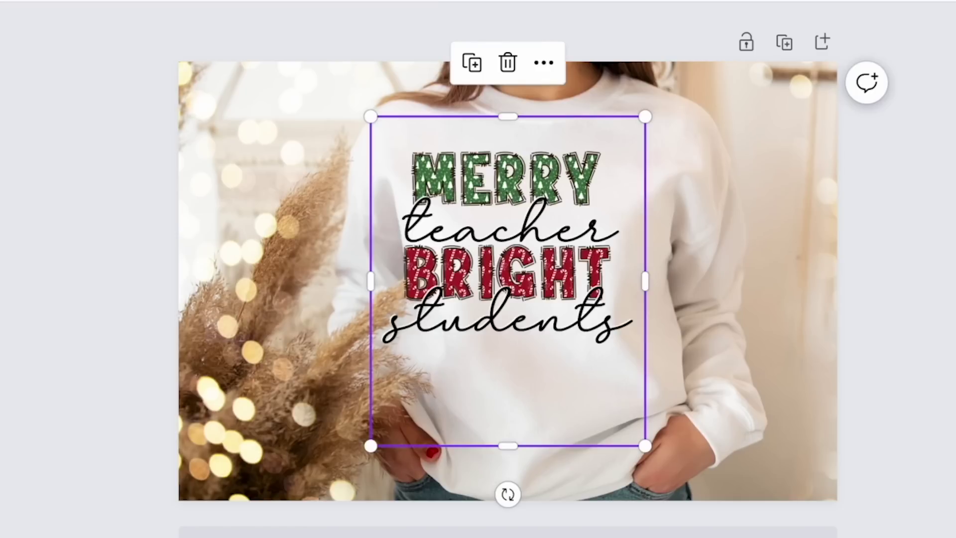
pyautogui.moveTo(644, 448); pyautogui.dragTo(581, 371)
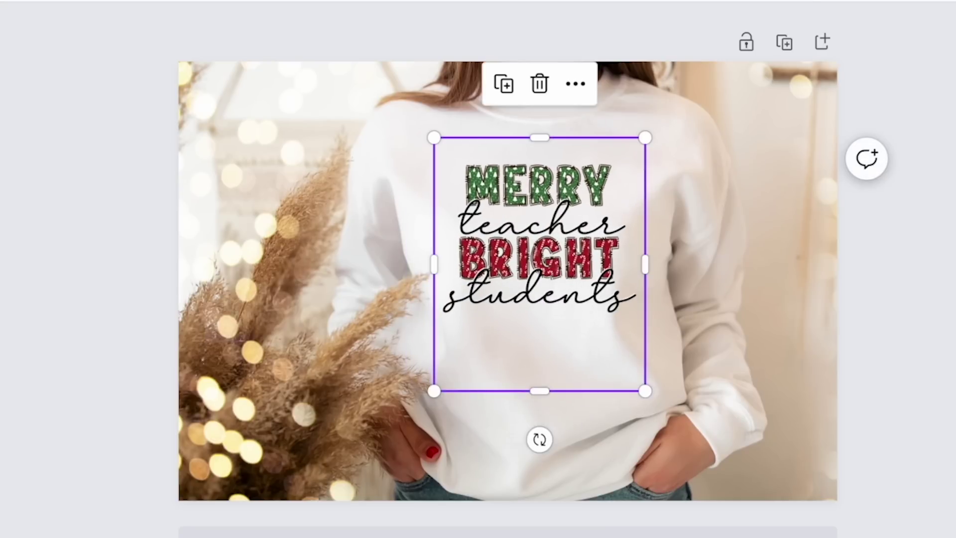
pyautogui.moveTo(908, 62); pyautogui.dragTo(892, 75)
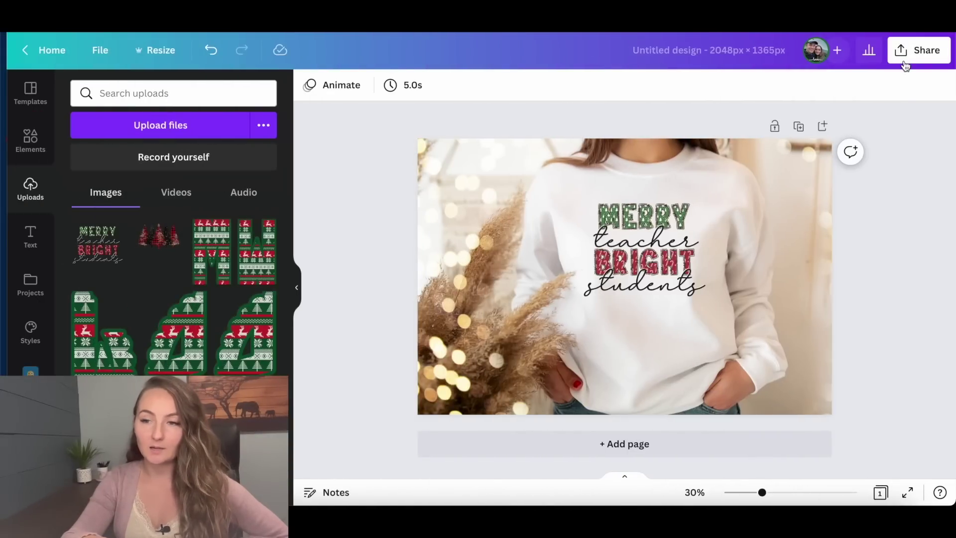
# Download the sweatshirt mockup with the file type set to JPG.
pyautogui.click(905, 63)
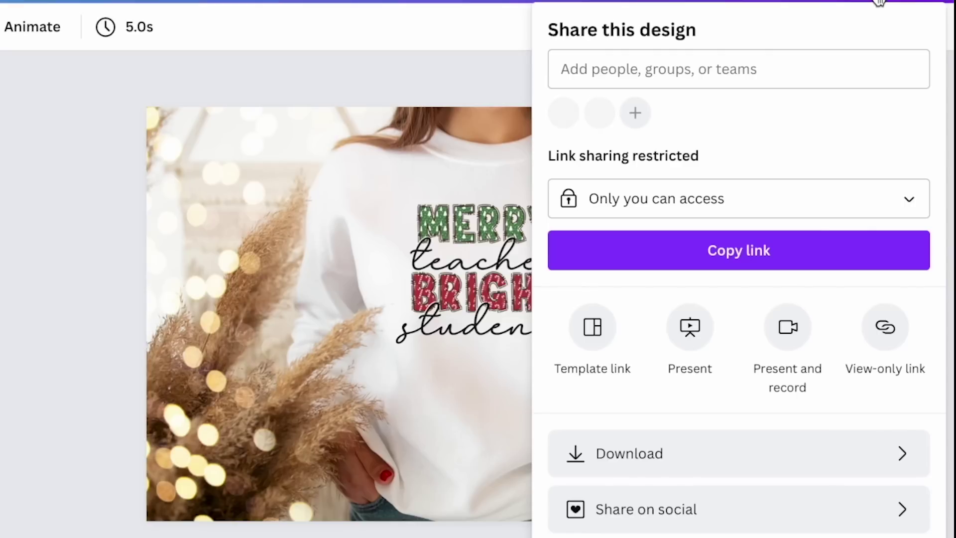
pyautogui.click(780, 465)
pyautogui.click(797, 129)
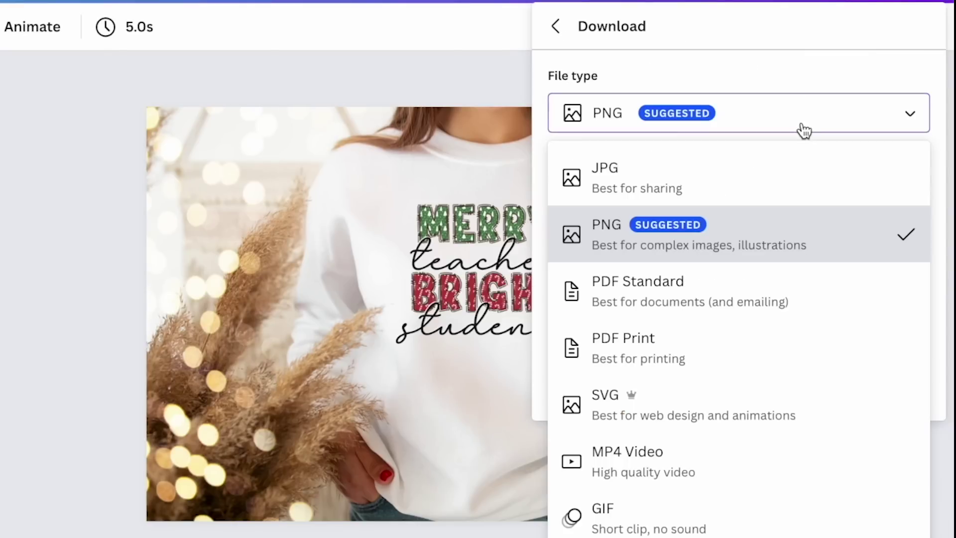
pyautogui.click(705, 181)
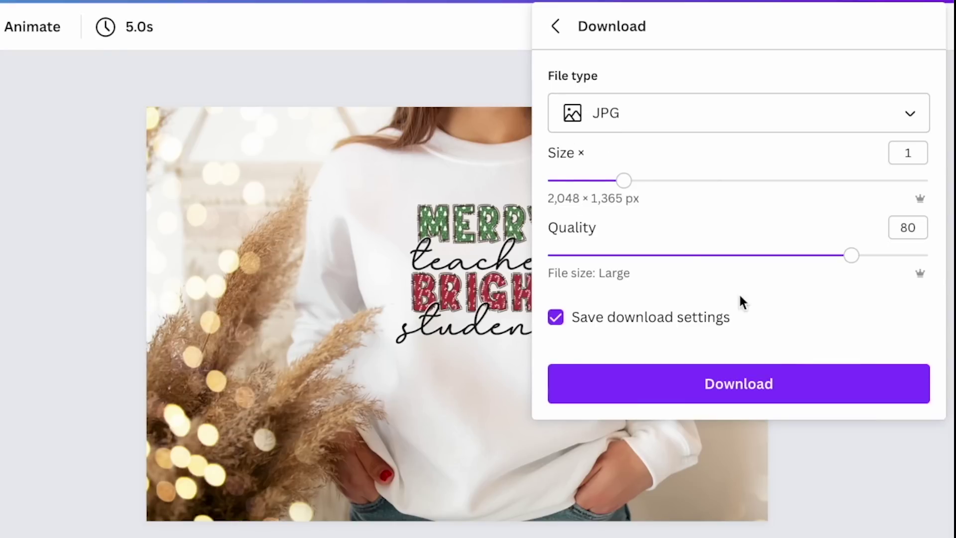
pyautogui.click(801, 379)
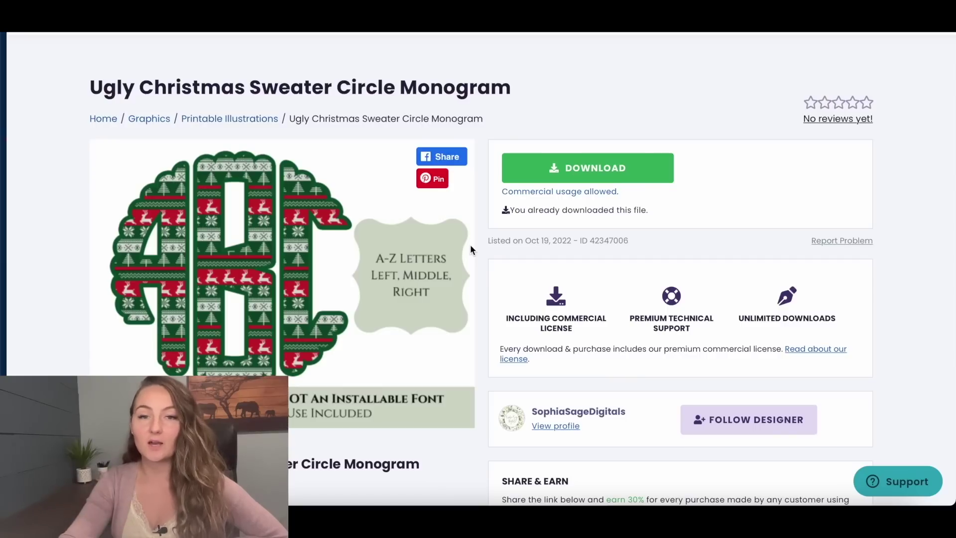
pyautogui.click(287, 31)
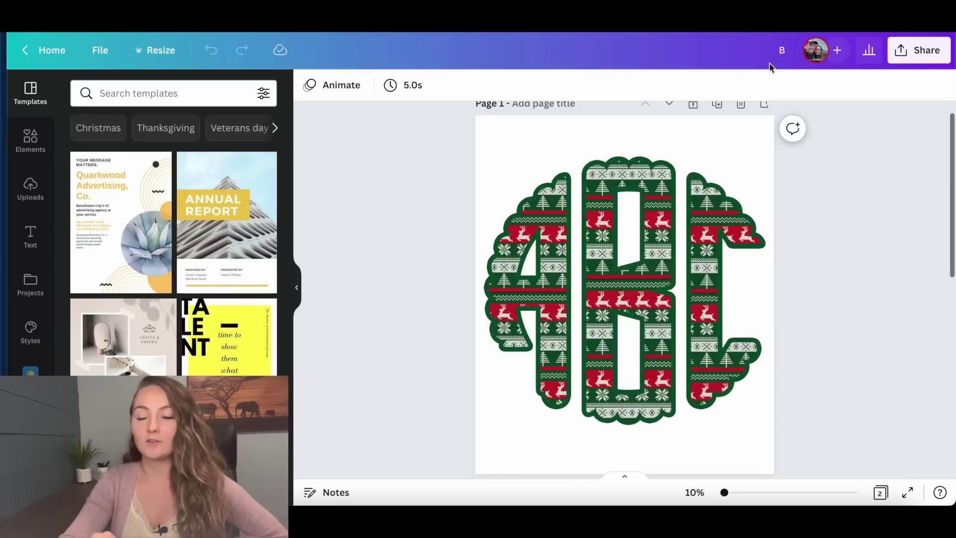